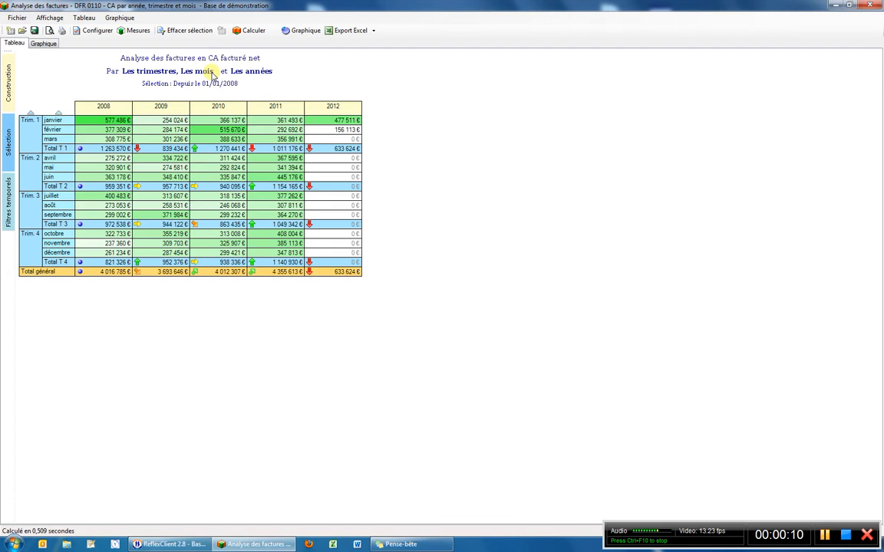
Step: Examine the 2010 column of the DFR 0110 invoice cube, display its chart, and close the cube
click(215, 108)
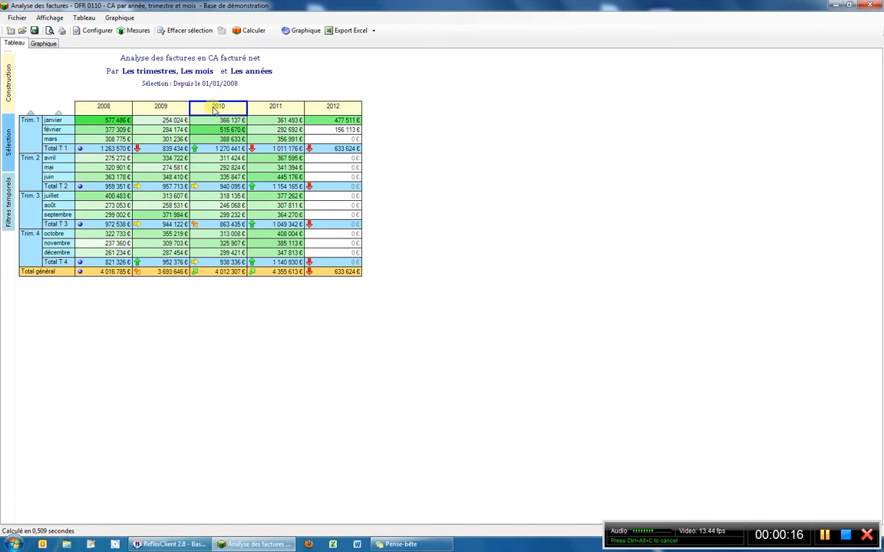
click(304, 31)
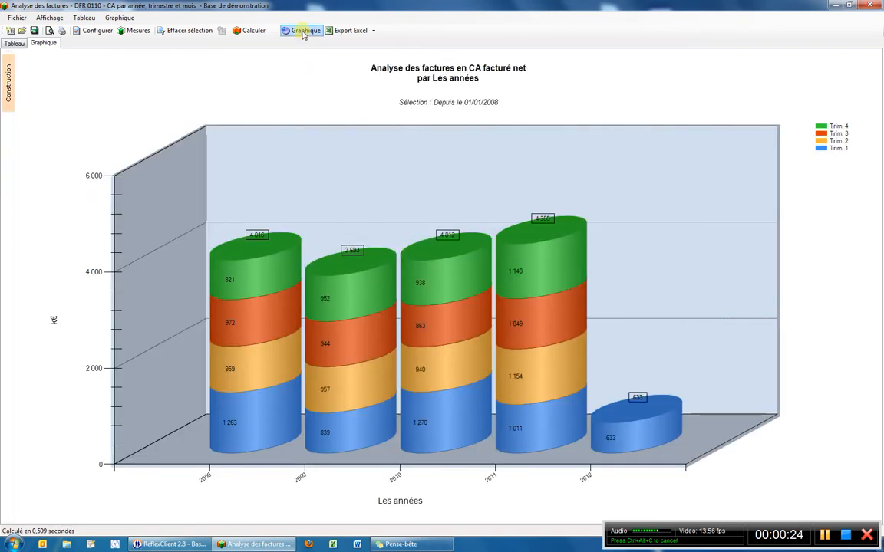
key(Escape)
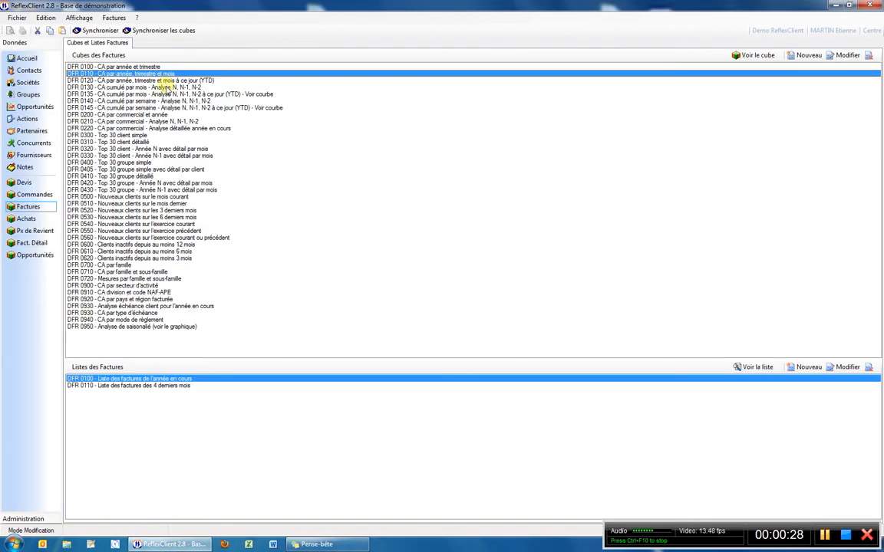
Step: View the DFR 0135 monthly cumulative revenue cube, examining the 2010 and 2011 columns and its chart, and close it
click(157, 94)
double_click(157, 95)
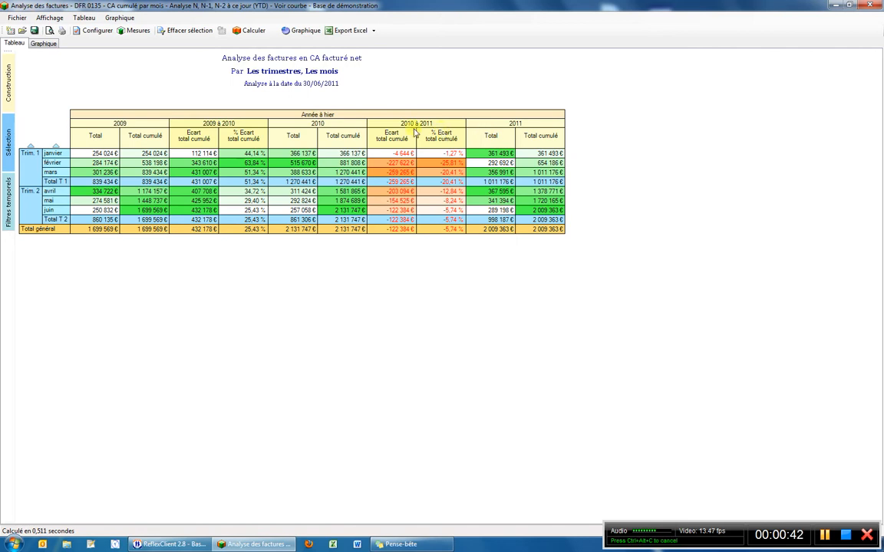
click(295, 122)
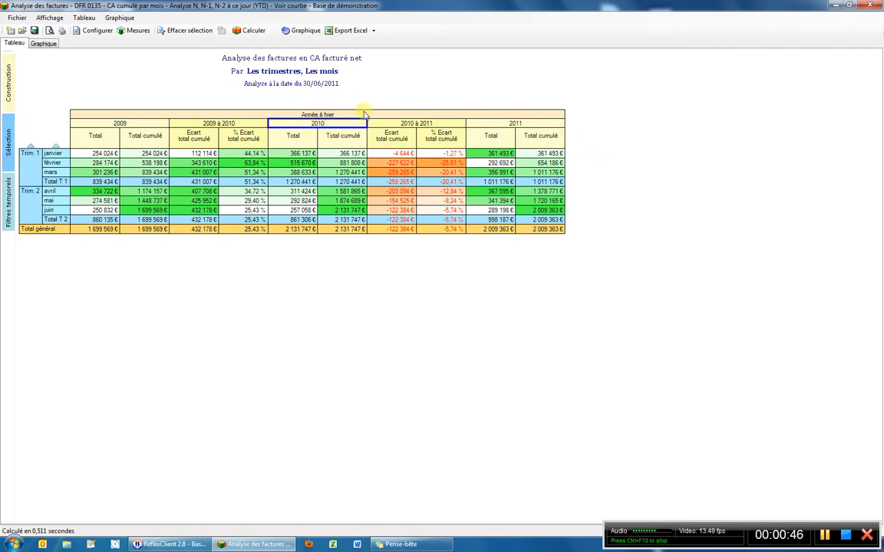
click(544, 125)
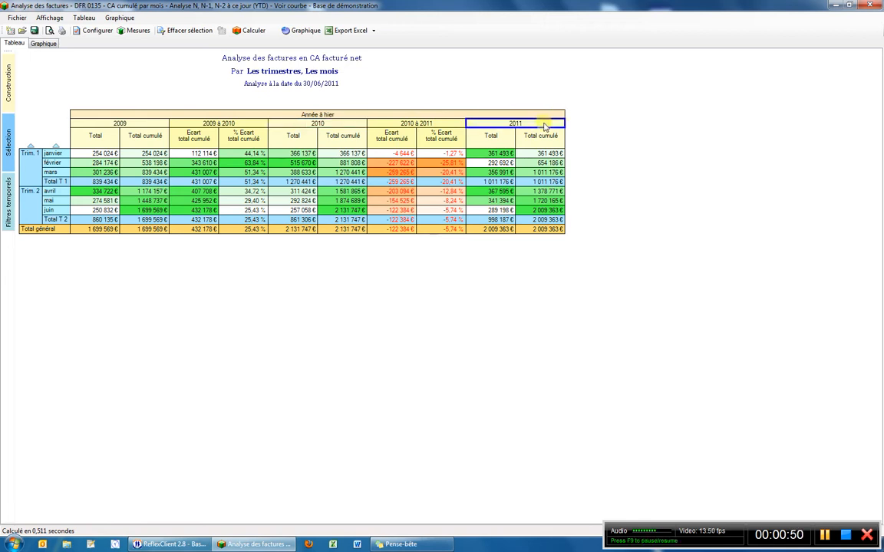
click(303, 33)
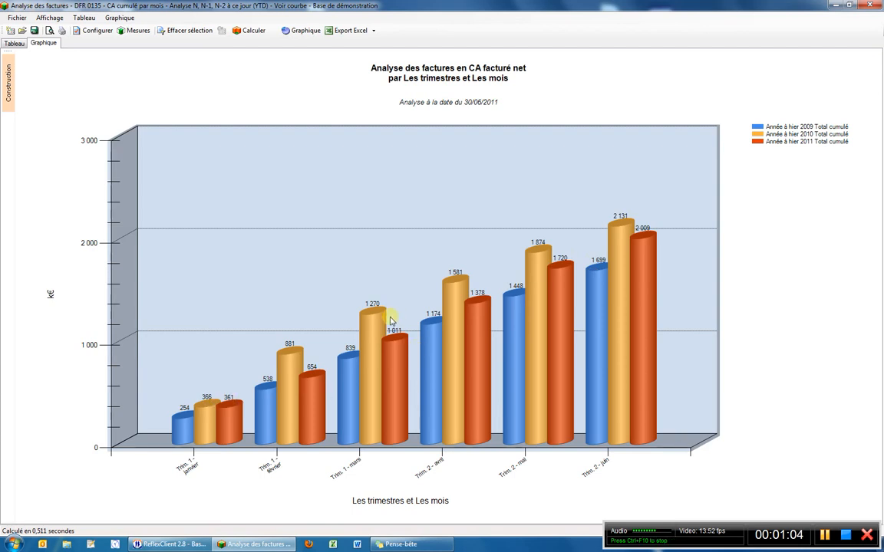
key(alt+F4)
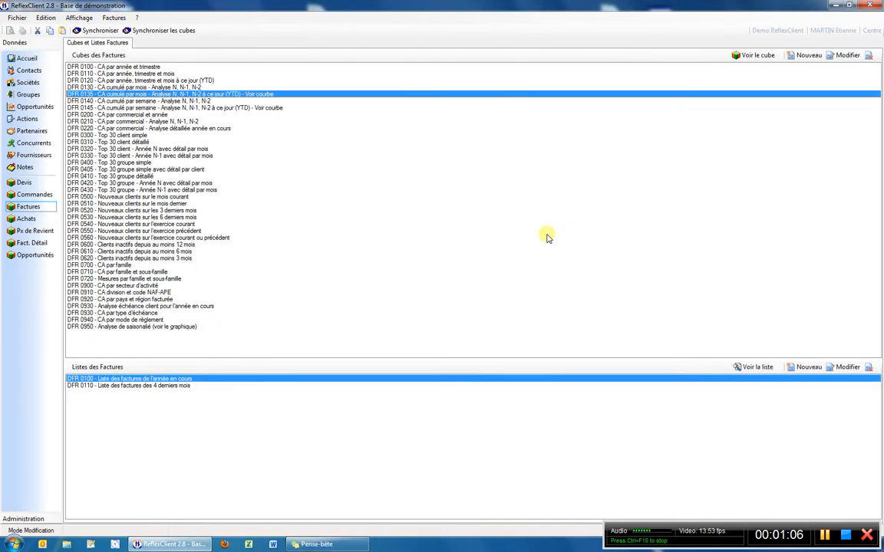
Step: View the DFR 0145 weekly cumulative revenue cube as a table and as a chart, and close it
click(184, 108)
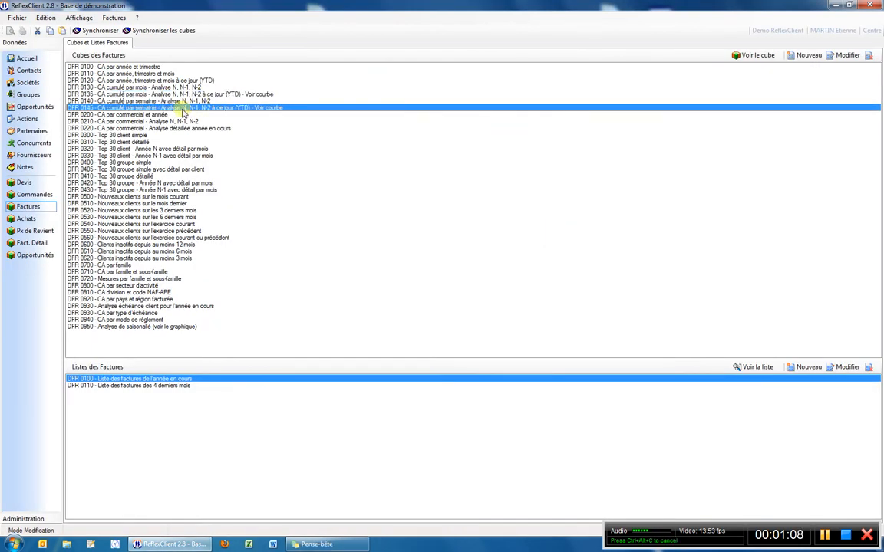
double_click(183, 108)
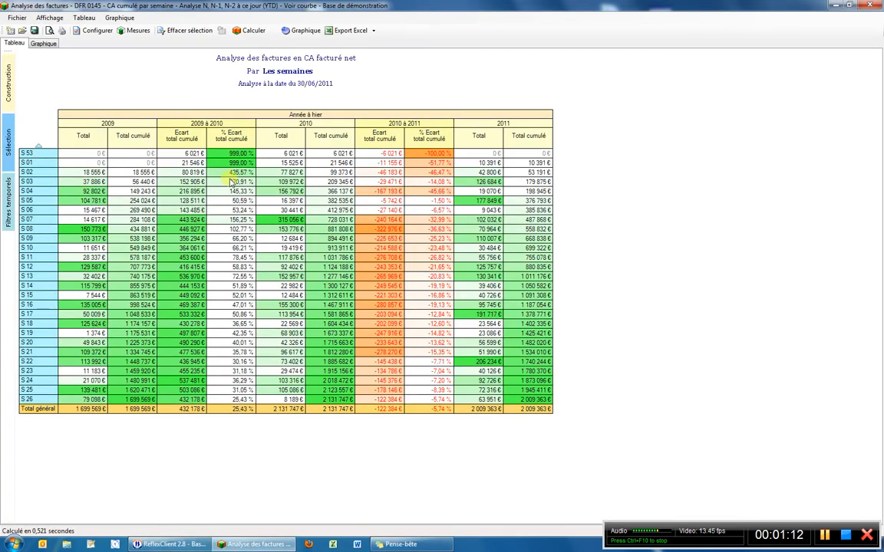
click(300, 31)
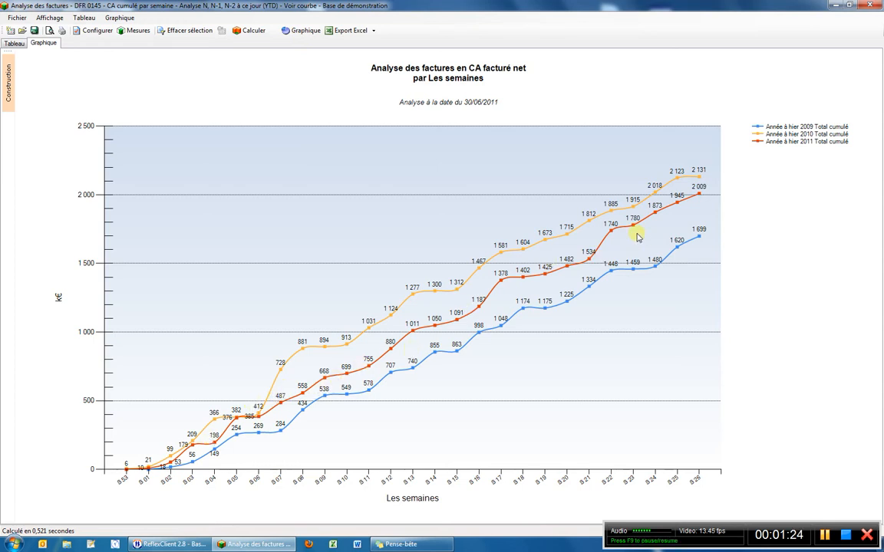
key(alt+F4)
Step: Open the DFR 0210 cube of revenue per salesperson, examine its year-to-date columns, and display its chart
click(141, 122)
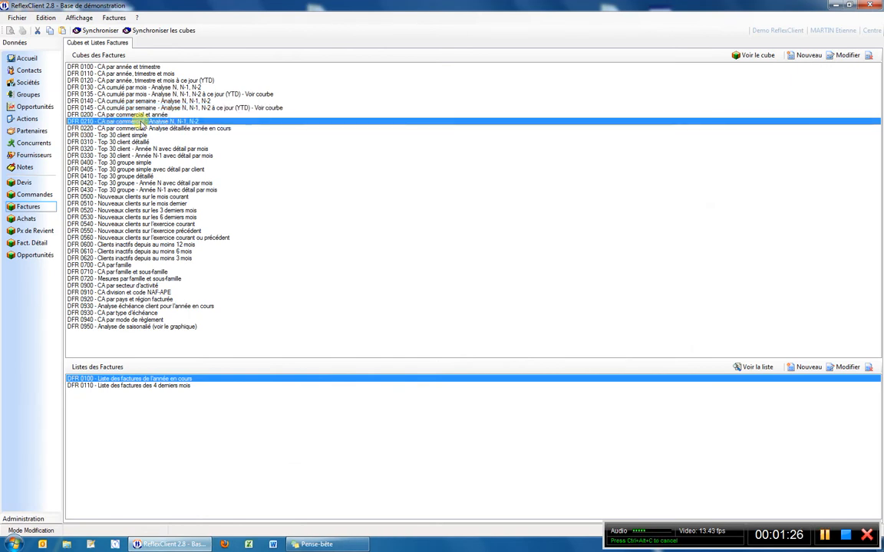
double_click(140, 122)
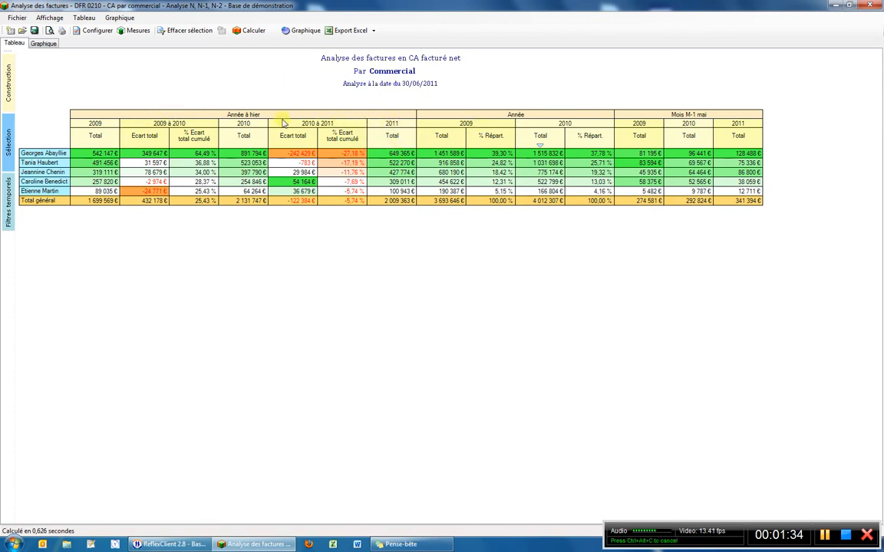
click(259, 115)
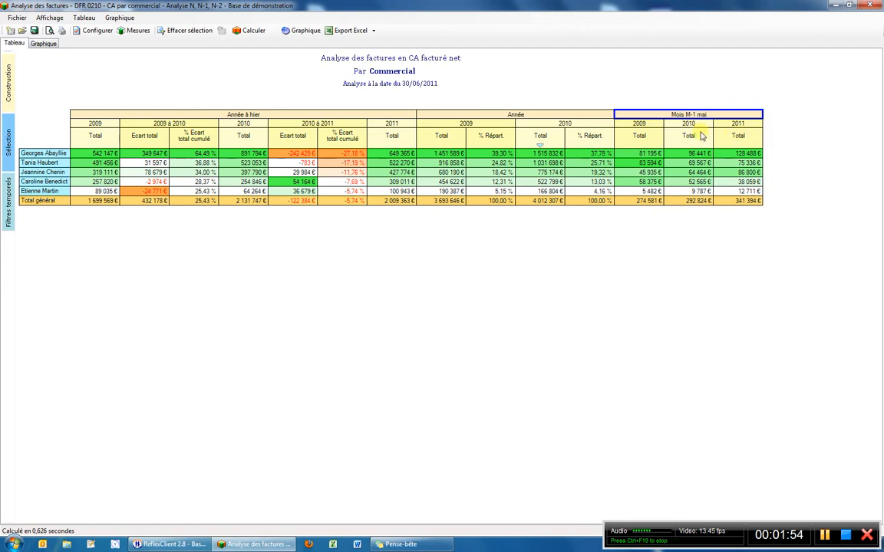
click(286, 30)
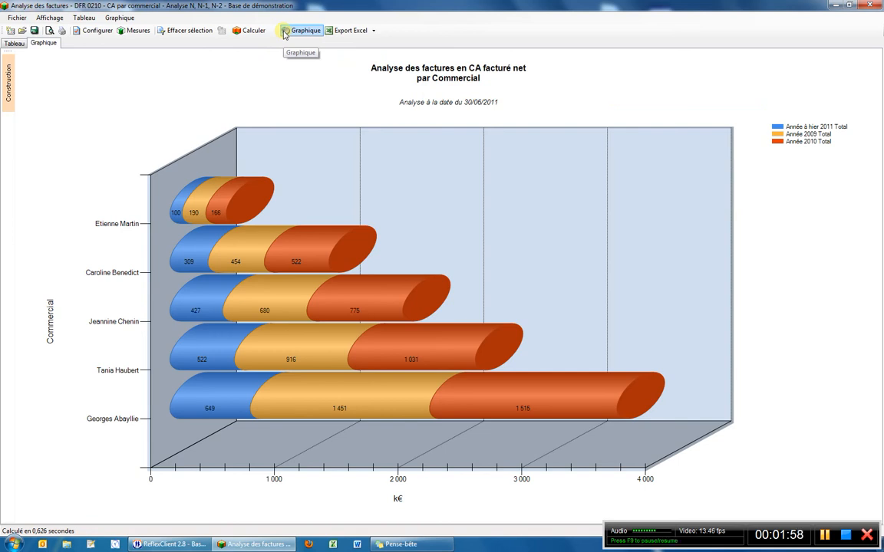
Step: Show the chart's construction settings, browse the chart families, and try the 2D type "Courbes détaillées groupées"
click(9, 77)
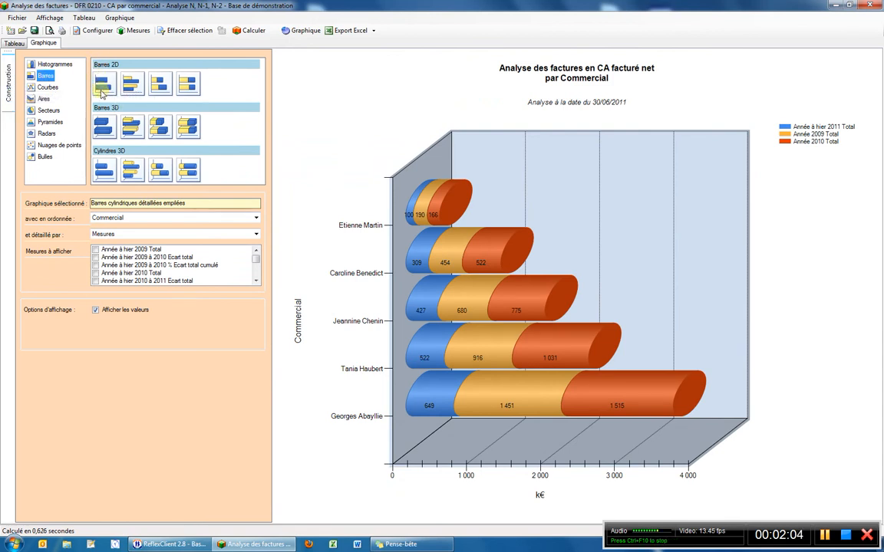
click(47, 64)
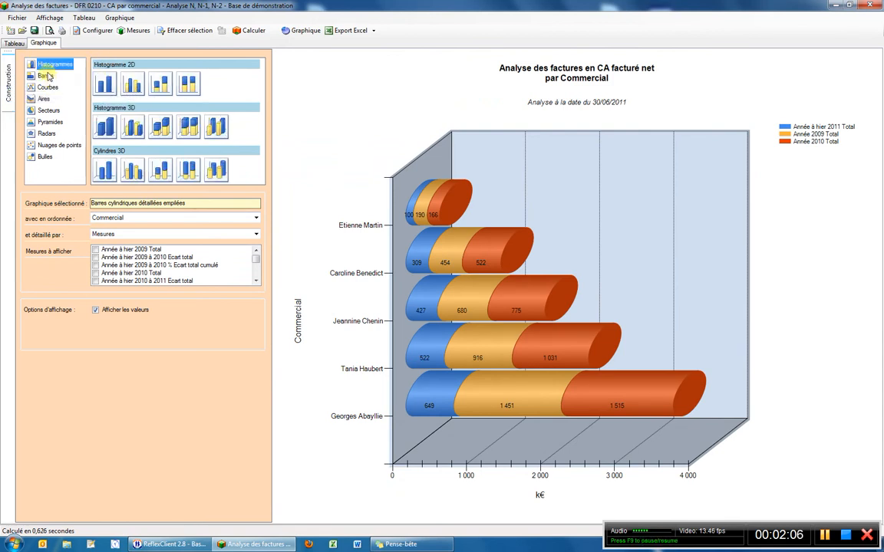
click(49, 88)
click(46, 99)
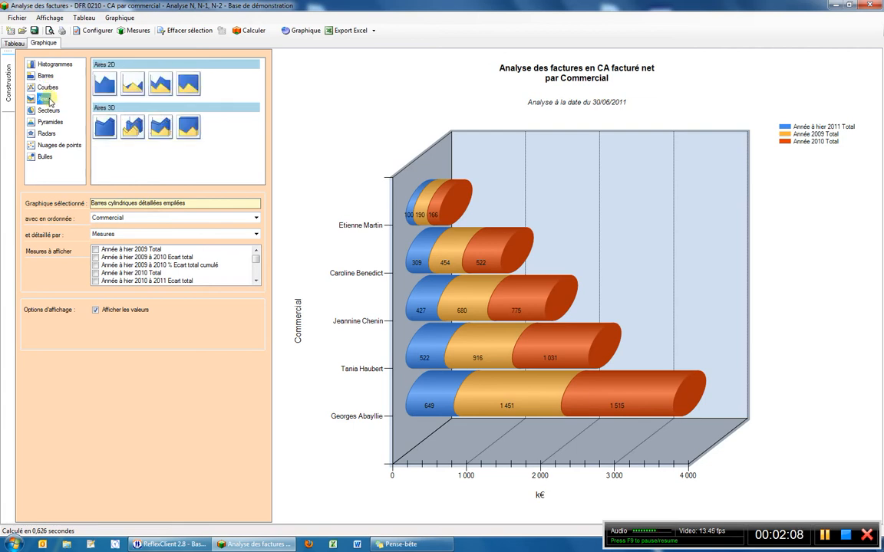
click(49, 111)
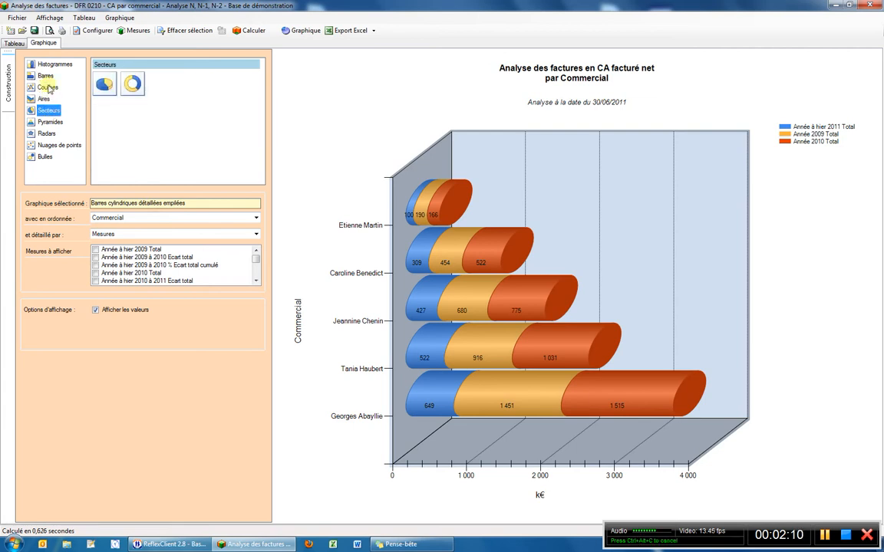
click(48, 87)
click(138, 83)
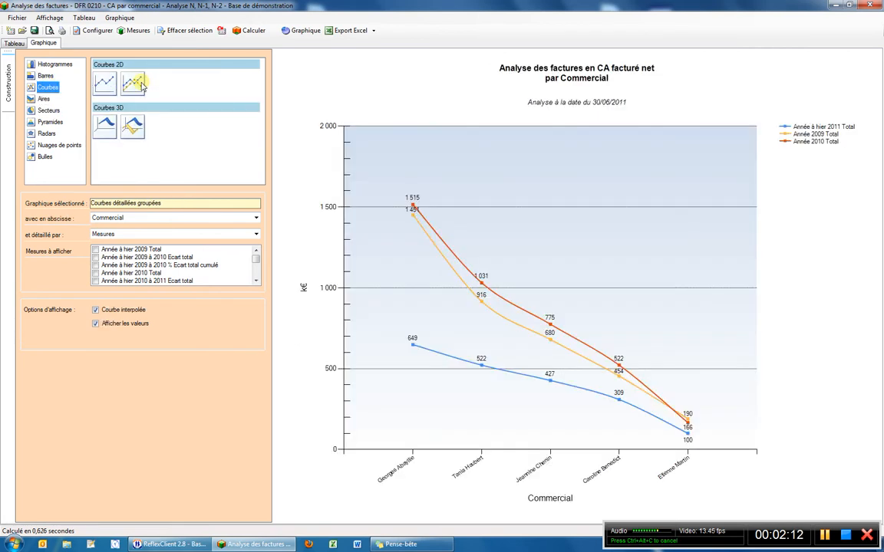
Step: Try the stacked detailed chart types: 3D bars, 3D histogram, and cylinder histogram
click(44, 75)
click(156, 129)
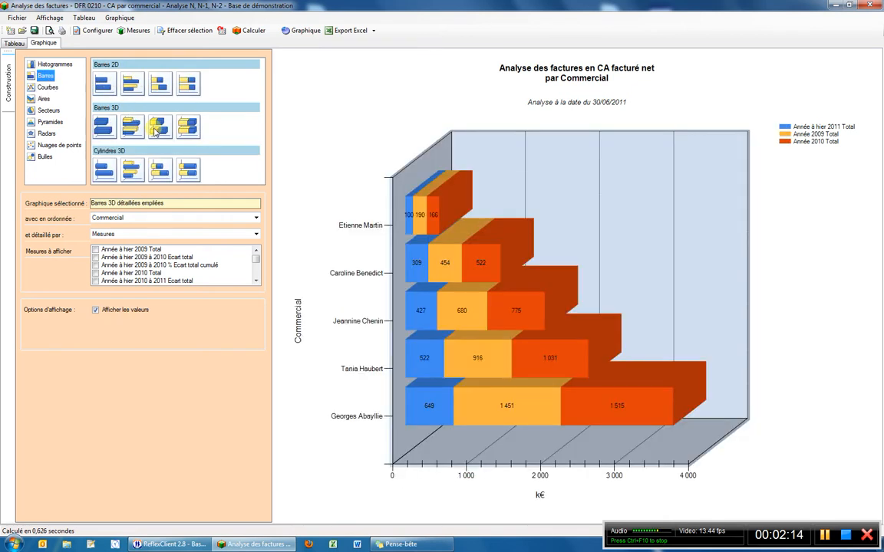
click(46, 65)
click(162, 135)
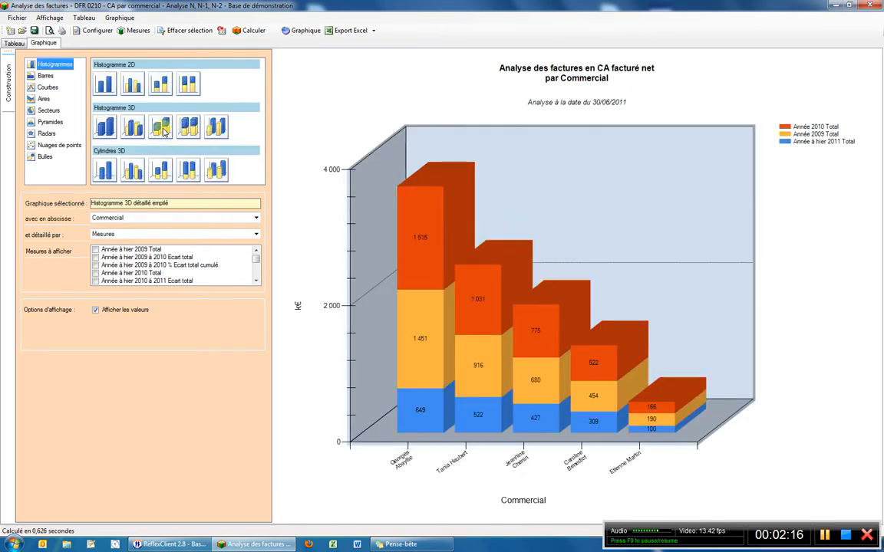
click(162, 174)
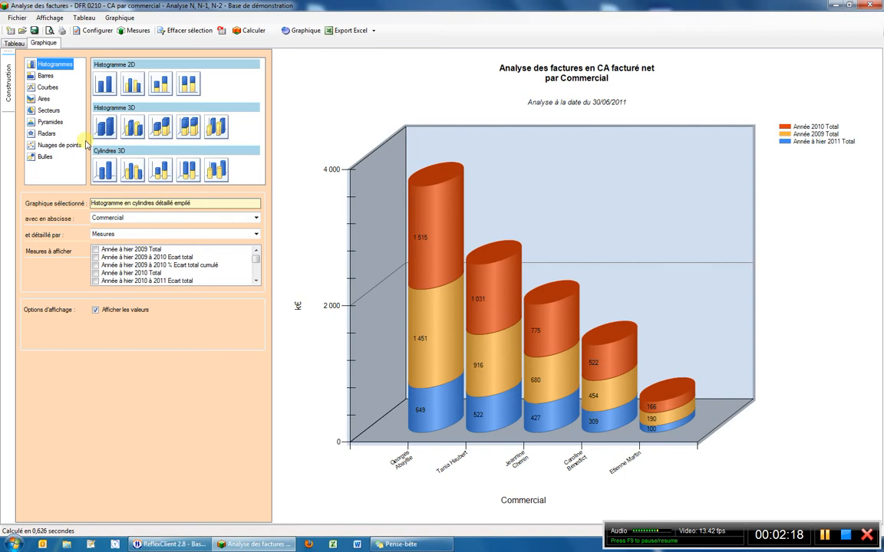
Step: Try showing the salesperson revenue as a ring chart (Anneau) and as a funnel (Entonnoir)
click(48, 110)
click(132, 84)
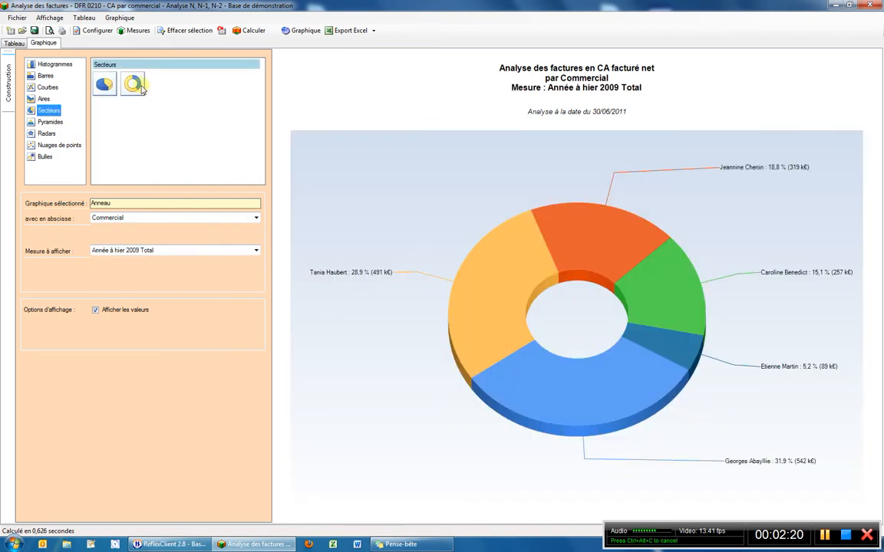
click(49, 122)
click(134, 85)
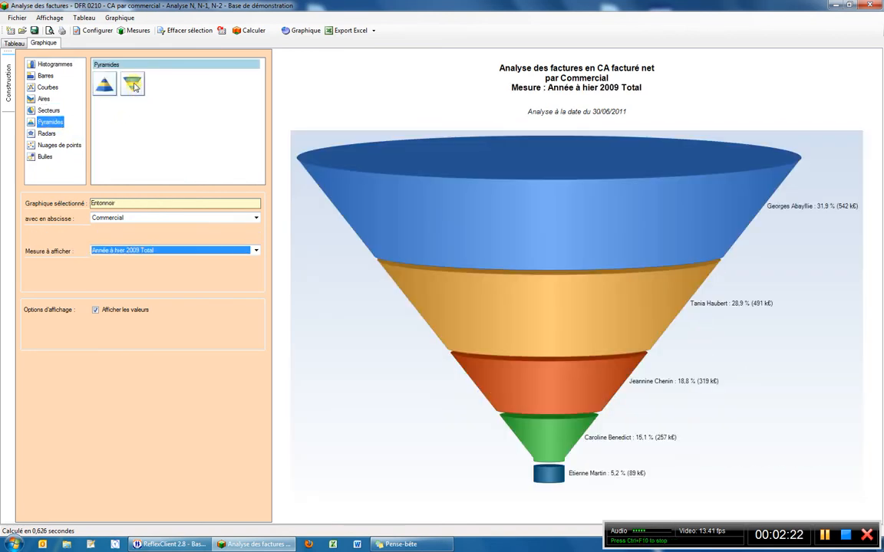
Step: Try the filled detailed radar (Radar détaillé plein) and the outlined detailed radar (Radar détaillé) chart types
click(53, 134)
click(131, 126)
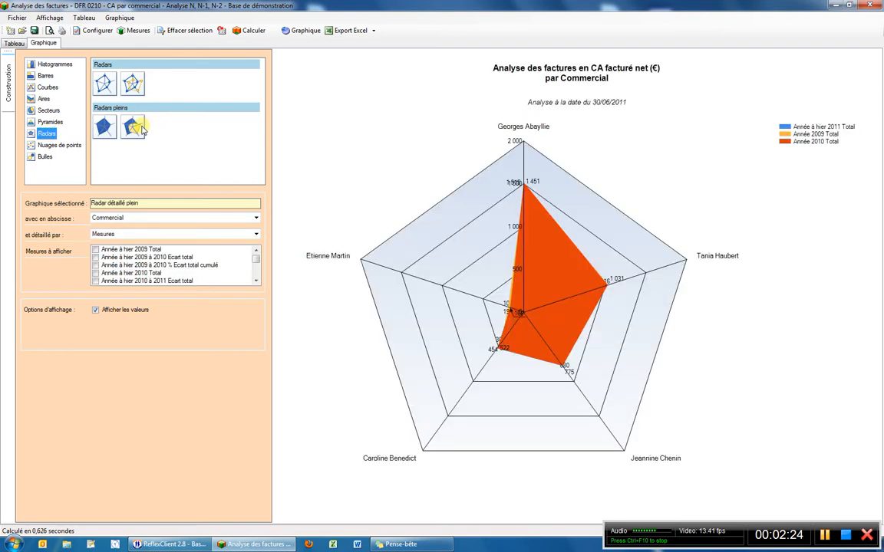
click(135, 86)
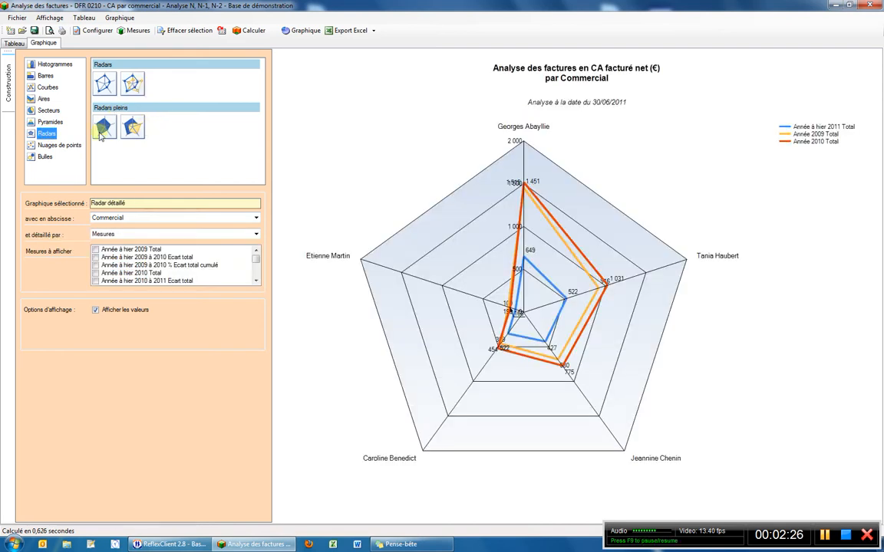
Step: Try the detailed scatter chart (Nuage de points détaillé) and the bubble chart with 3D effects (Bulles avec effets 3D)
click(67, 145)
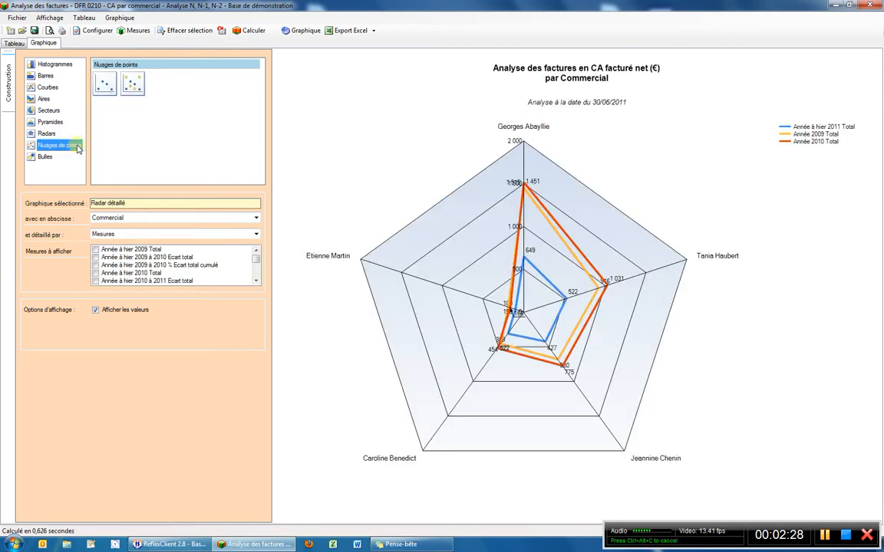
click(132, 83)
click(41, 158)
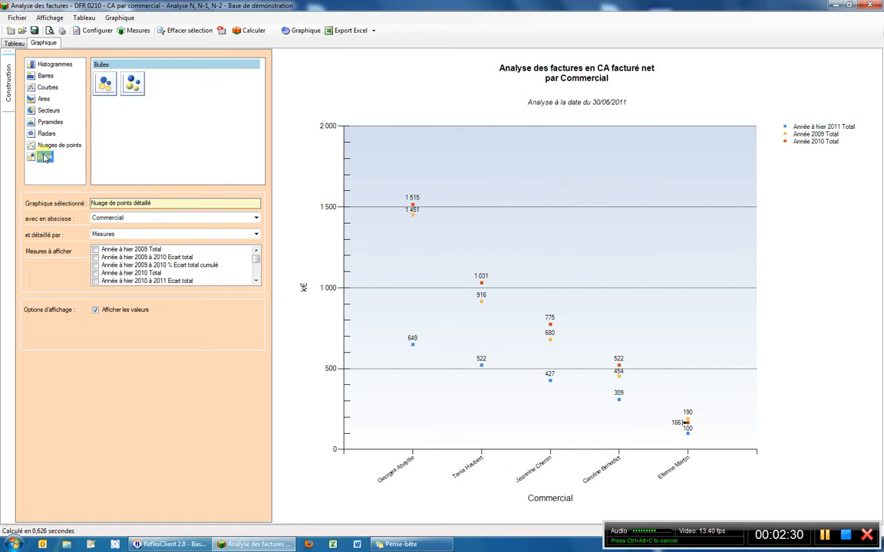
click(134, 85)
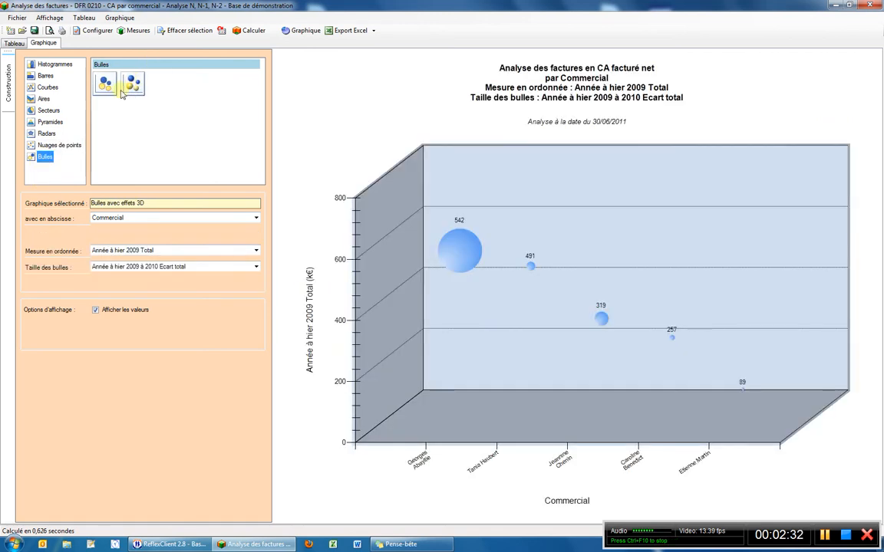
Step: Try the stacked detailed area chart in 2D and in 3D (Aires 3D détaillées empilées)
click(44, 99)
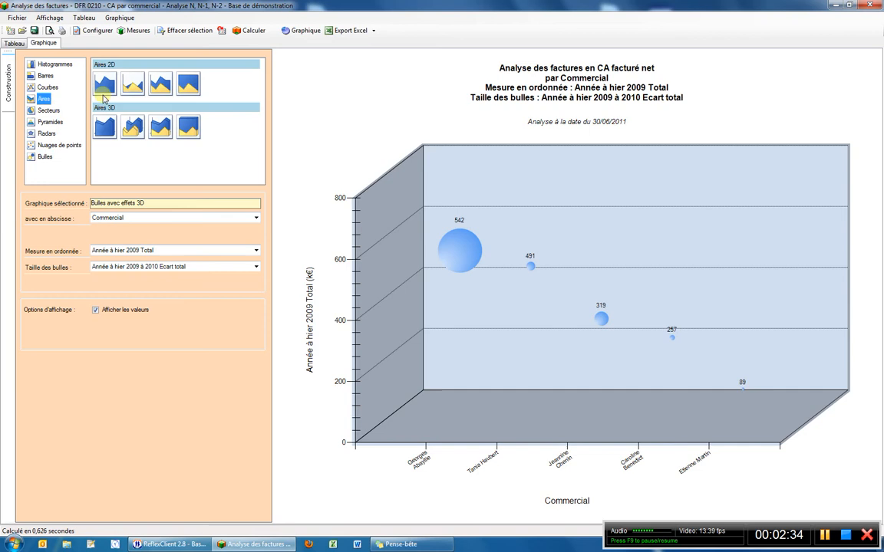
click(167, 86)
click(160, 127)
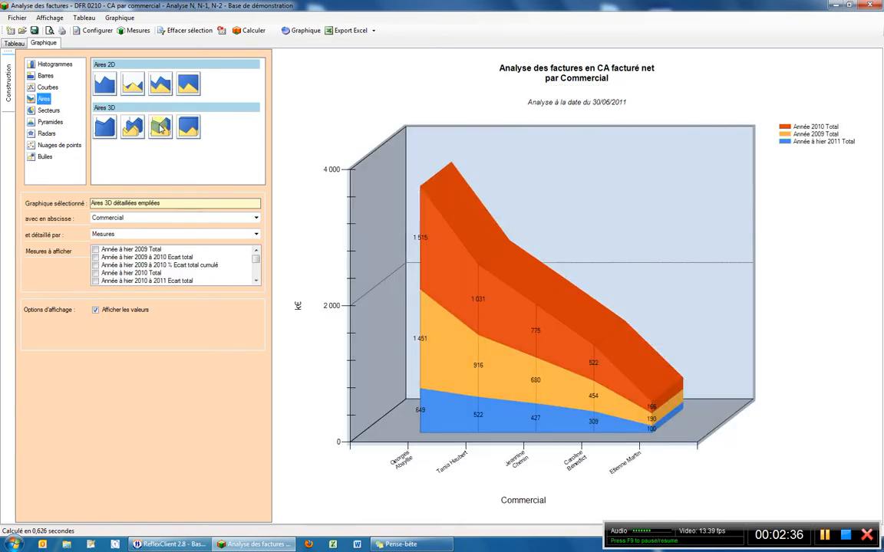
Step: Try the grouped detailed curve chart in 2D and in 3D, and close the DFR 0210 cube
click(48, 88)
click(137, 85)
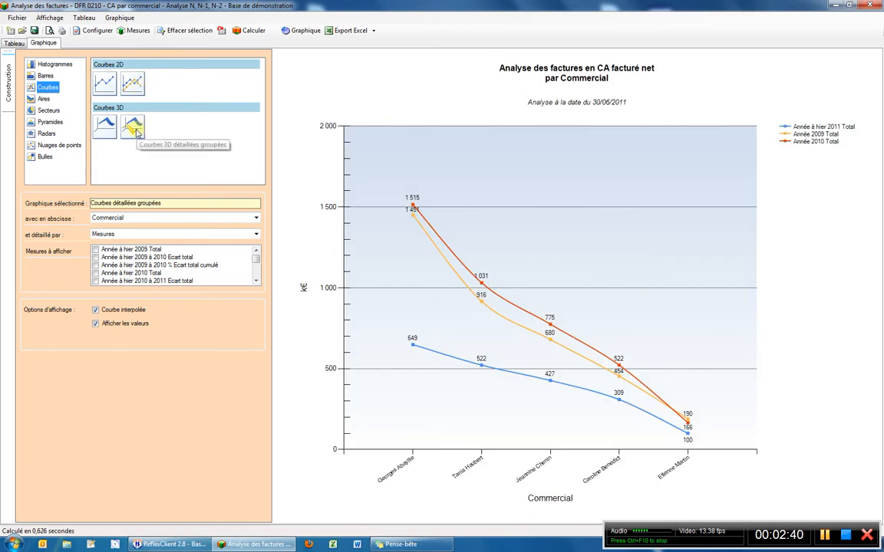
click(135, 130)
key(alt+F4)
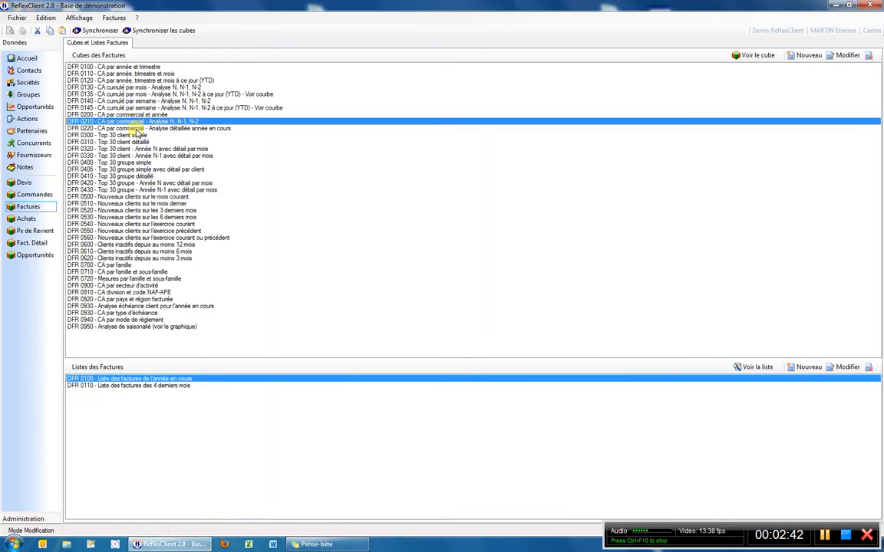
Step: Open the DFR 0220 cube with the detailed current-year revenue analysis per salesperson
double_click(131, 128)
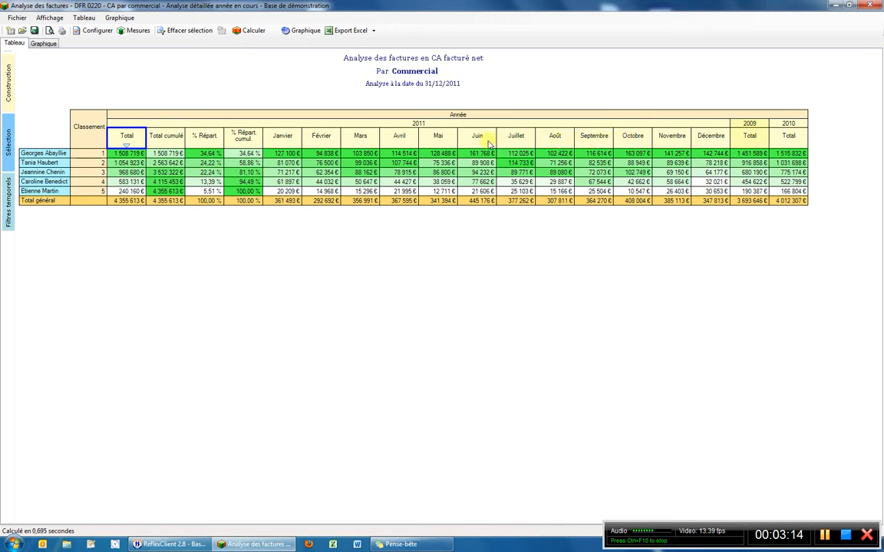
Step: Close the DFR 0220 cube and open the DFR 0310 - Top 30 client détaillé cube
key(alt+F4)
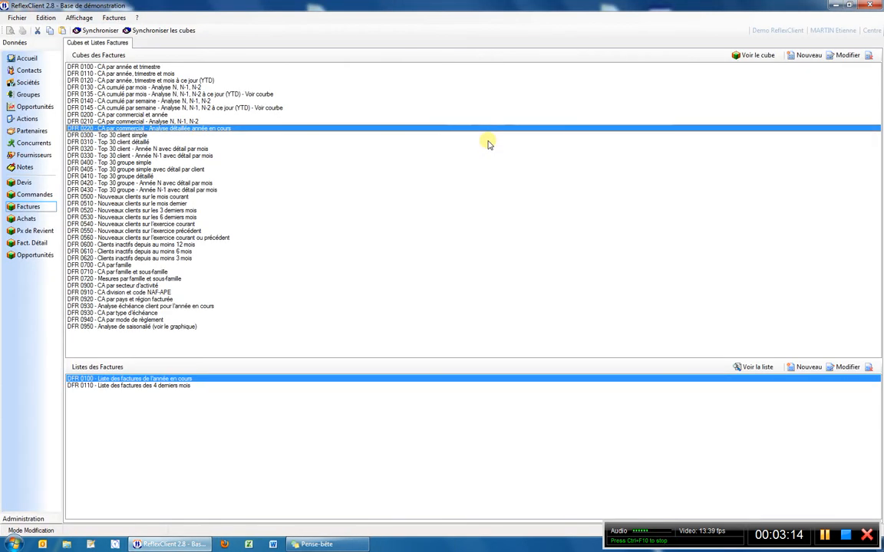
click(136, 143)
double_click(137, 142)
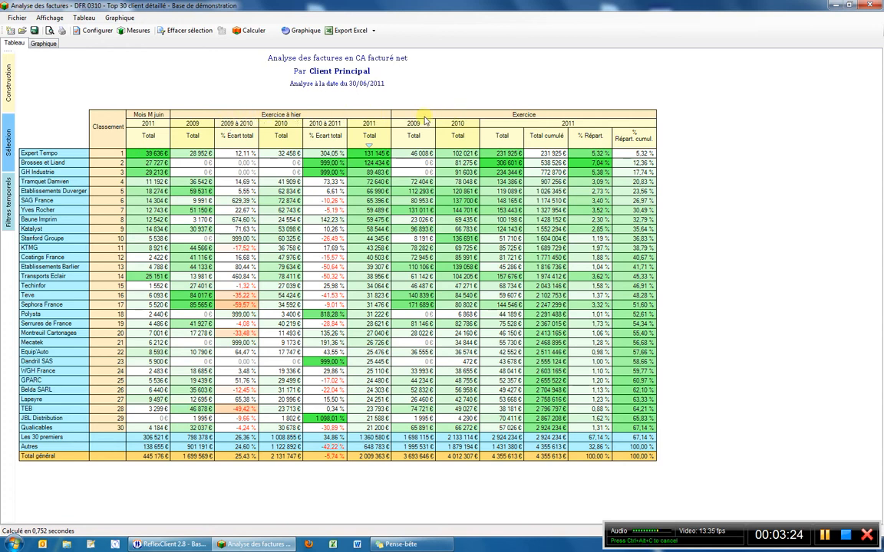
Step: Examine the Mois M juin, Exercice à hier and Exercice column groups of the top 30 clients table, and close the cube
click(147, 114)
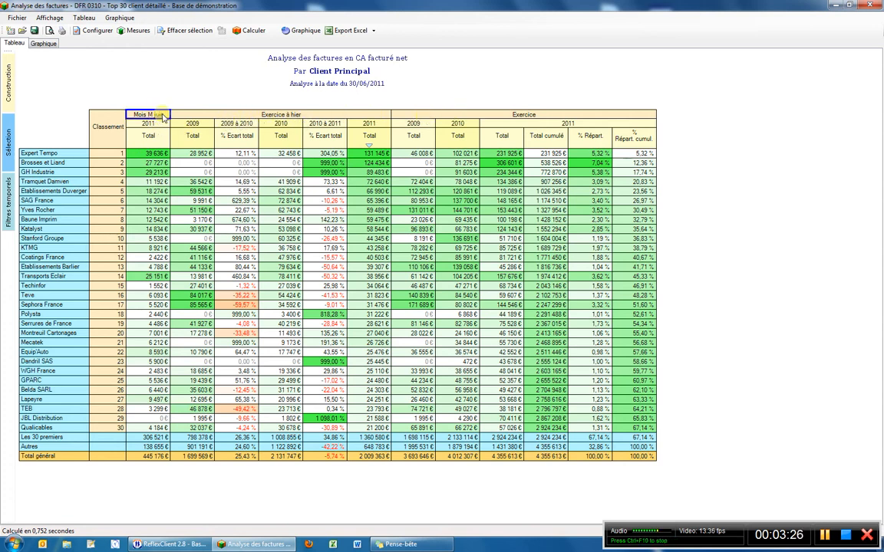
click(255, 115)
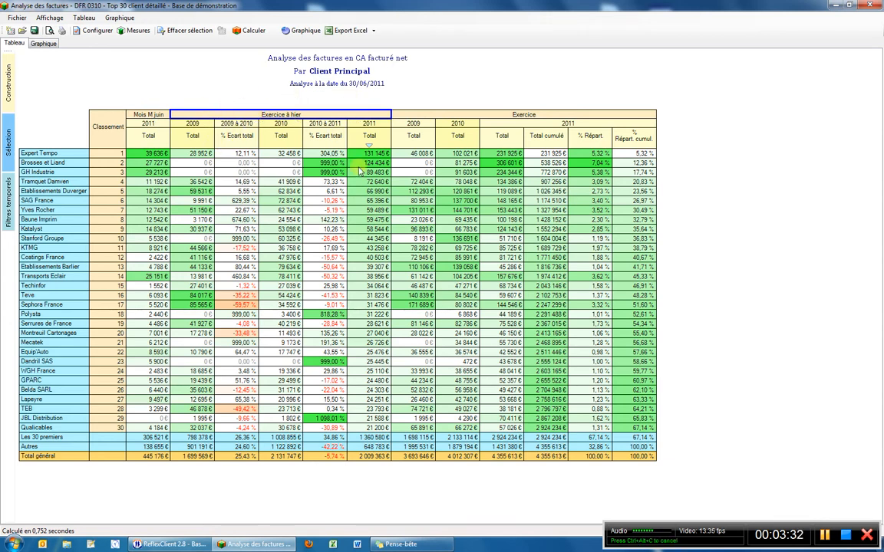
click(508, 117)
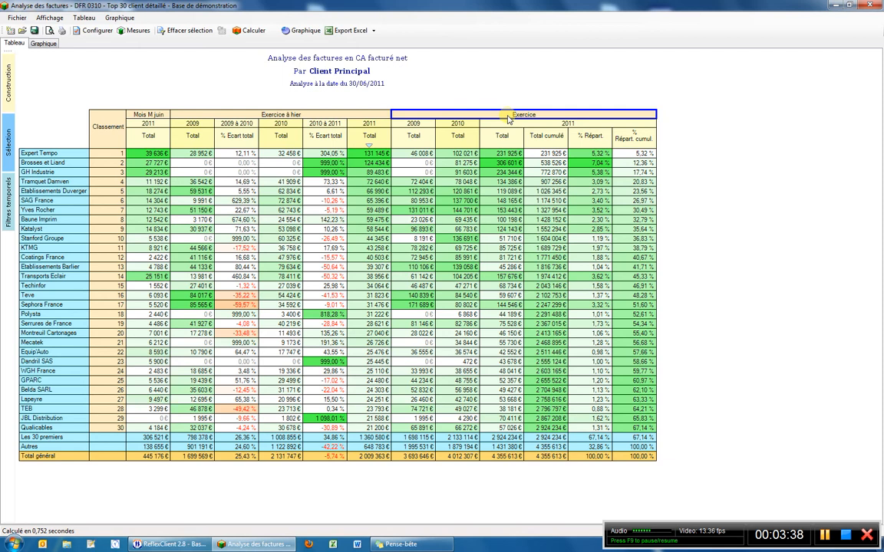
key(alt+F4)
Step: Open the DFR 0720 - Mesures par famille et sous-famille cube, examine its 2010 and 2011 column groups, and close it
click(178, 279)
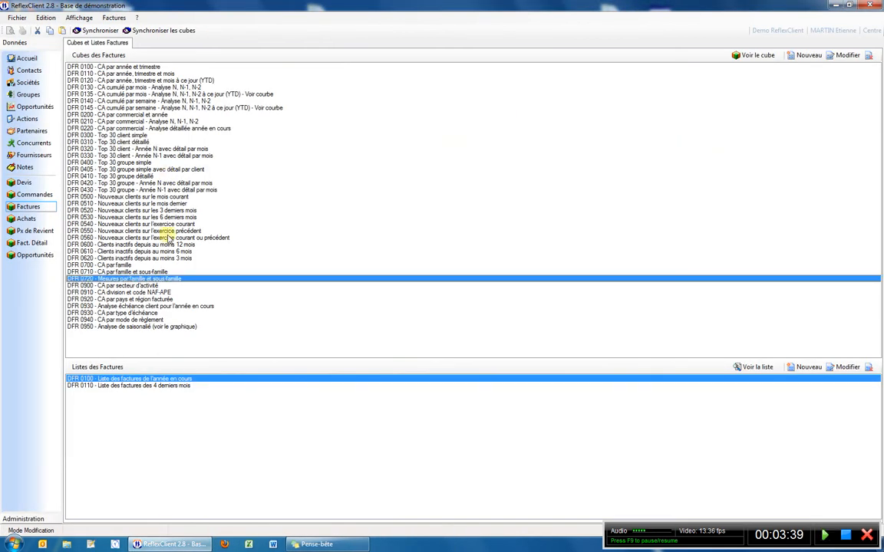
double_click(178, 280)
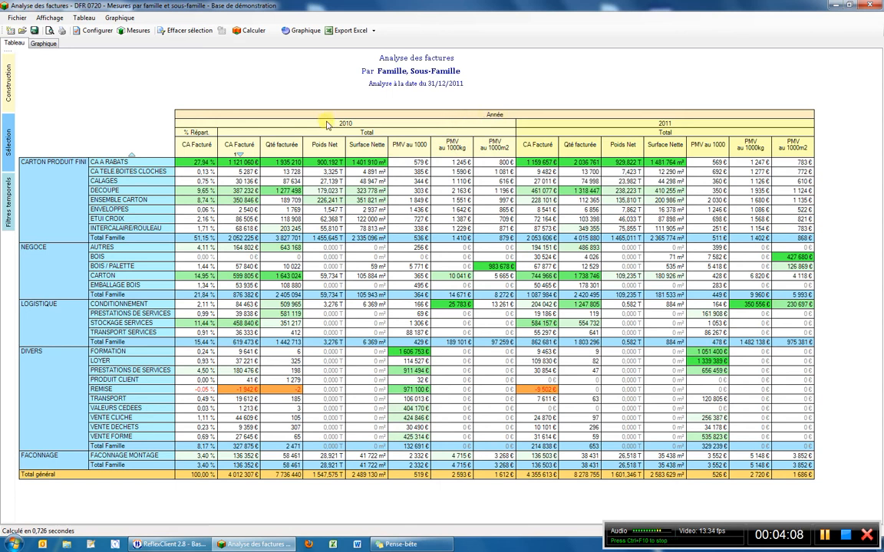
click(294, 122)
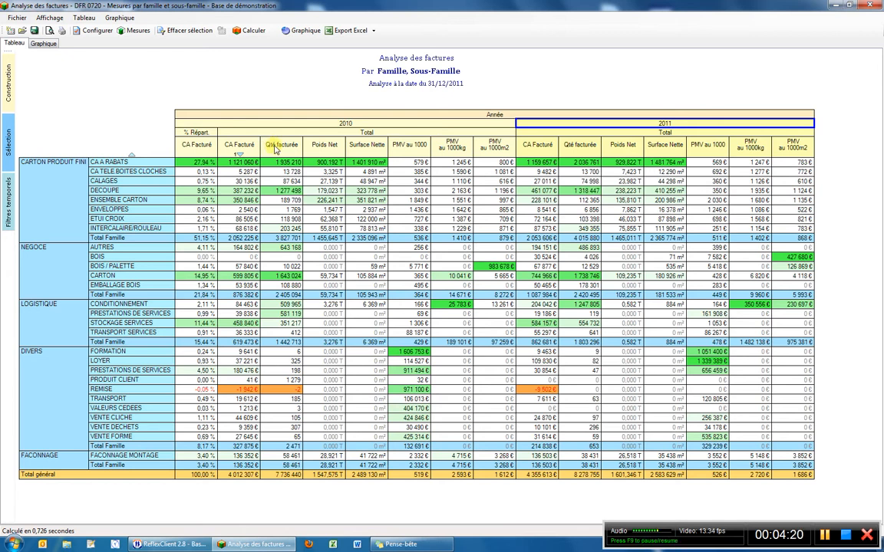
key(Escape)
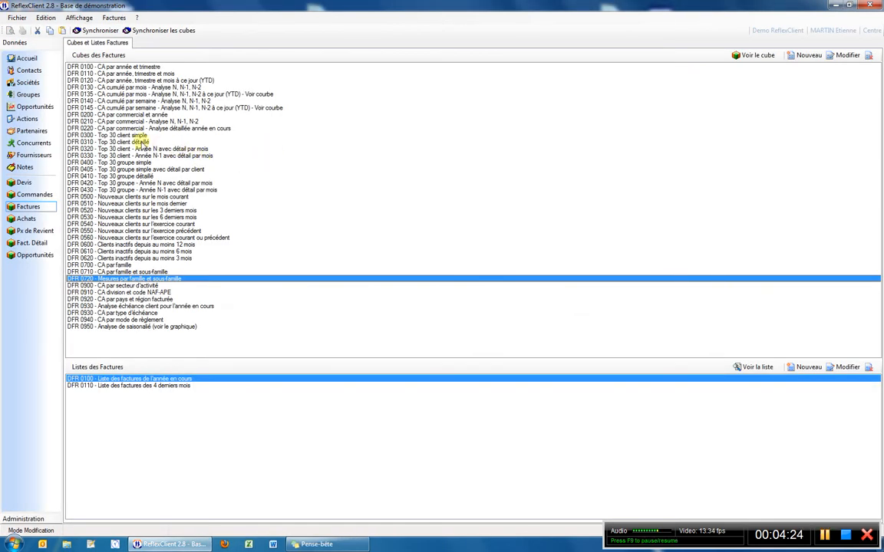
Step: Reopen the DFR 0310 - Top 30 client détaillé cube and open the configuration of its column measures from the cube construction settings
click(142, 143)
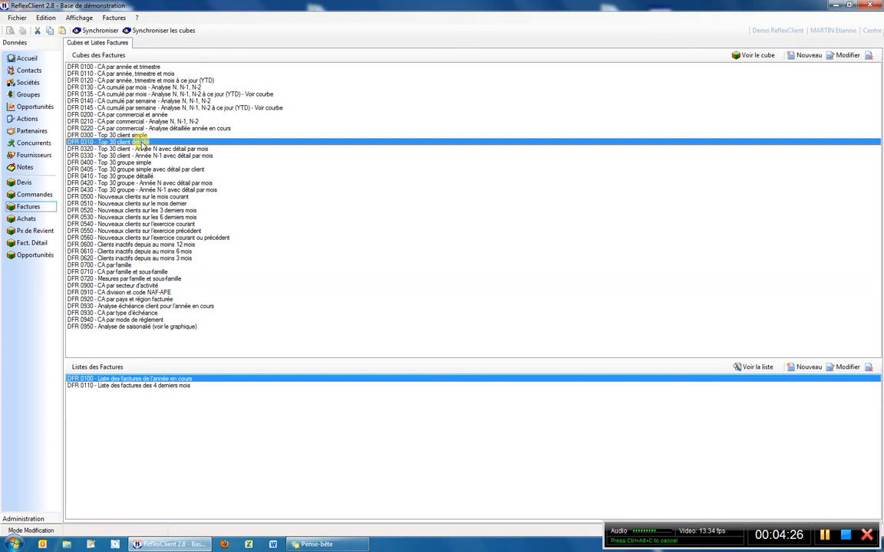
double_click(141, 145)
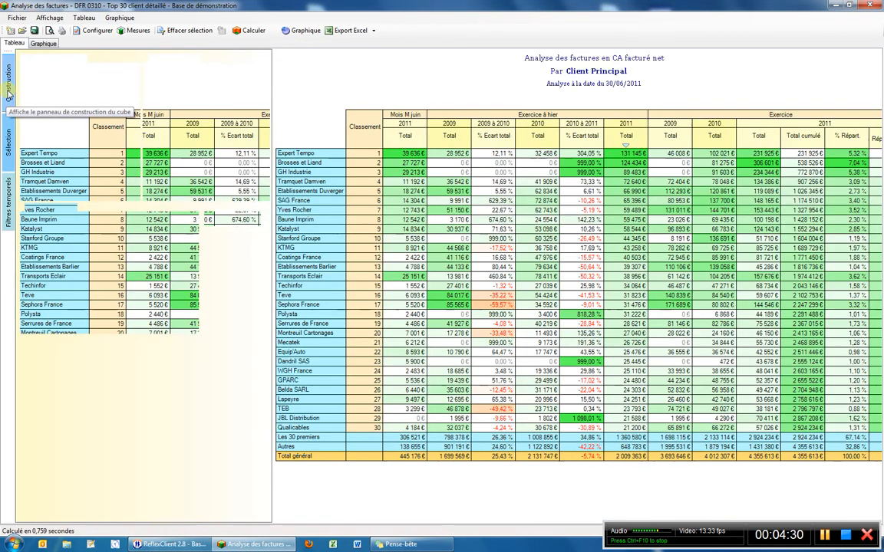
click(9, 91)
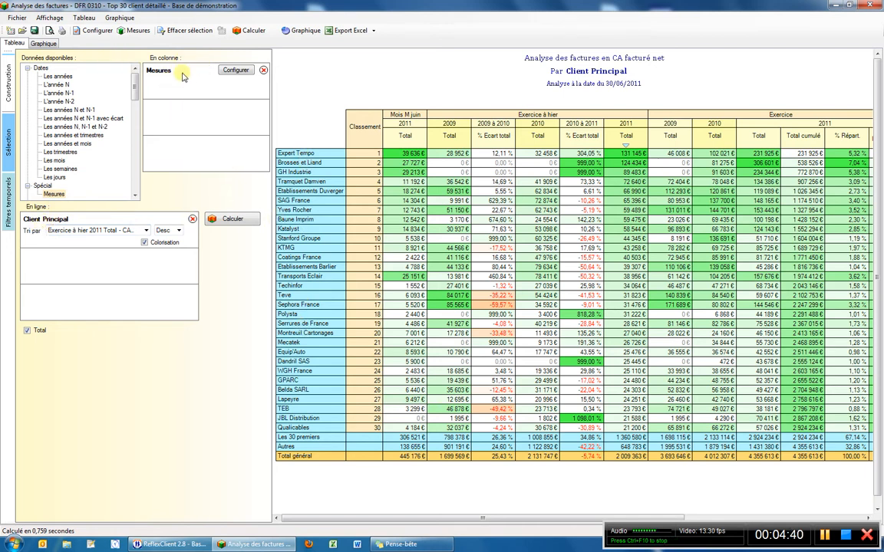
click(238, 71)
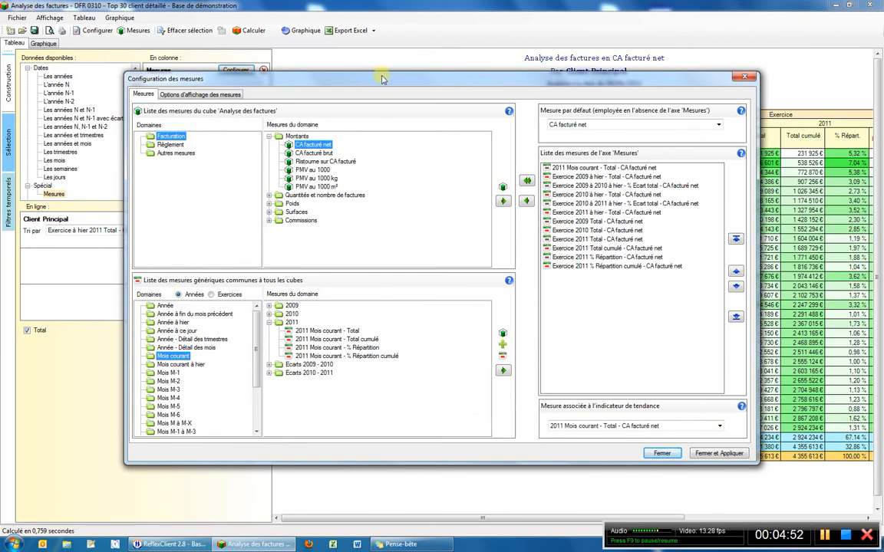
Step: Replace all measures on the Mesures axis with CA facturé net, Poids facturé net and Surface facturée nette, and apply them to the cube
click(529, 182)
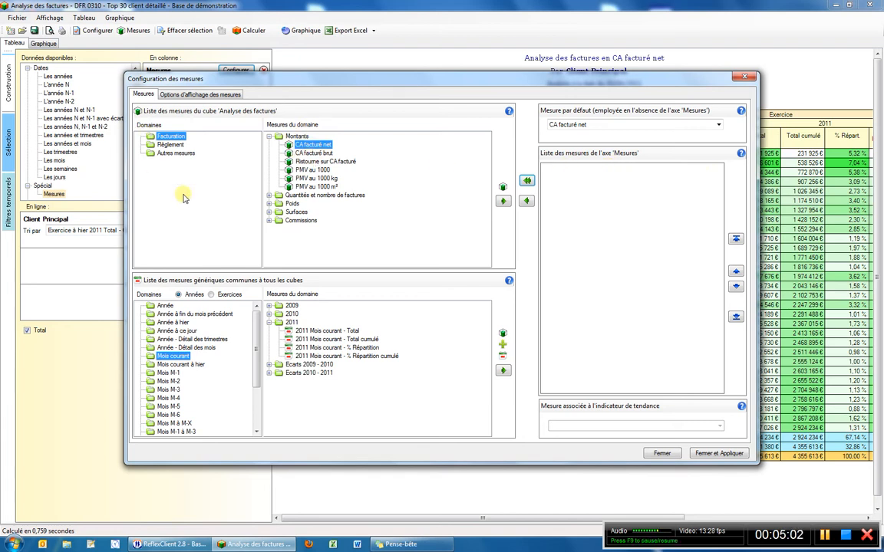
drag(331, 145, 605, 205)
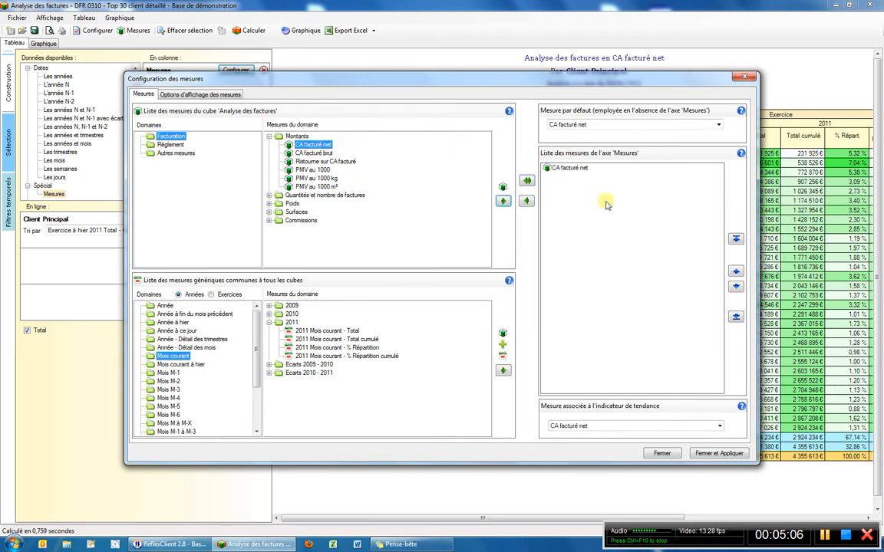
double_click(294, 203)
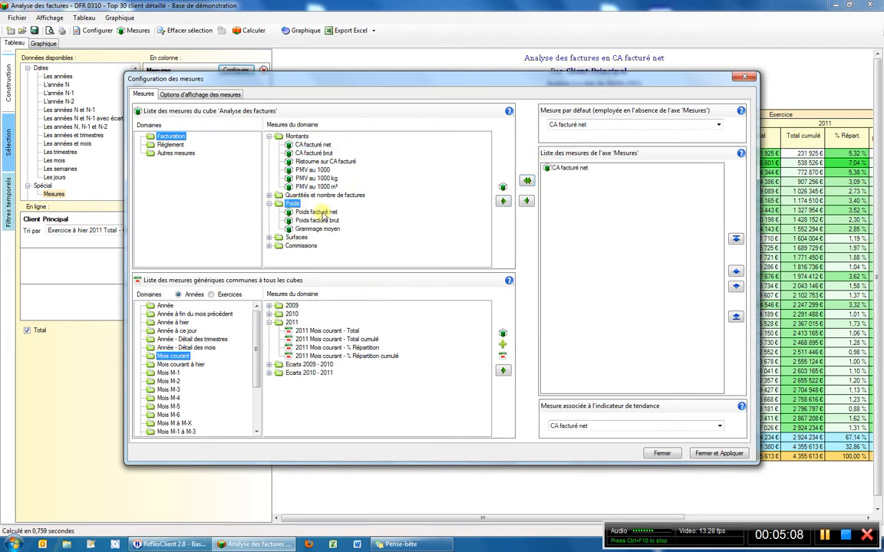
drag(322, 213, 591, 223)
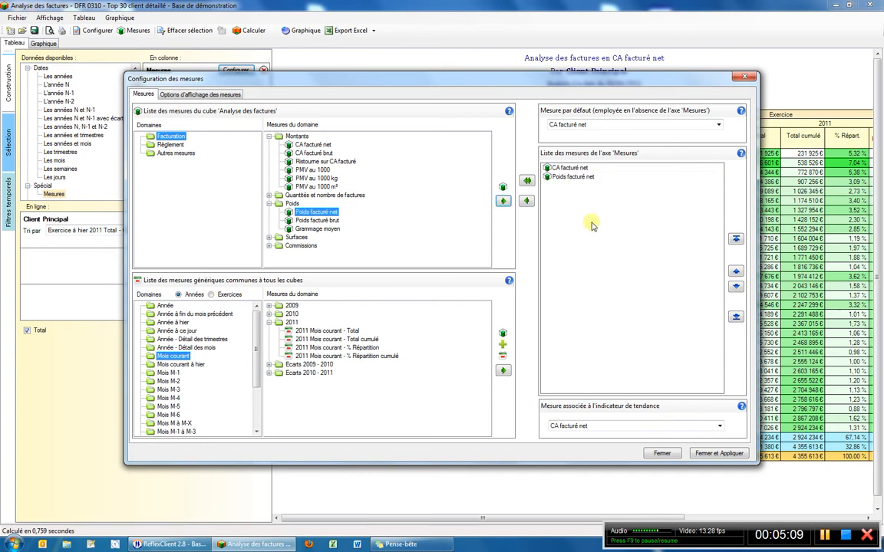
double_click(296, 237)
drag(322, 245, 664, 250)
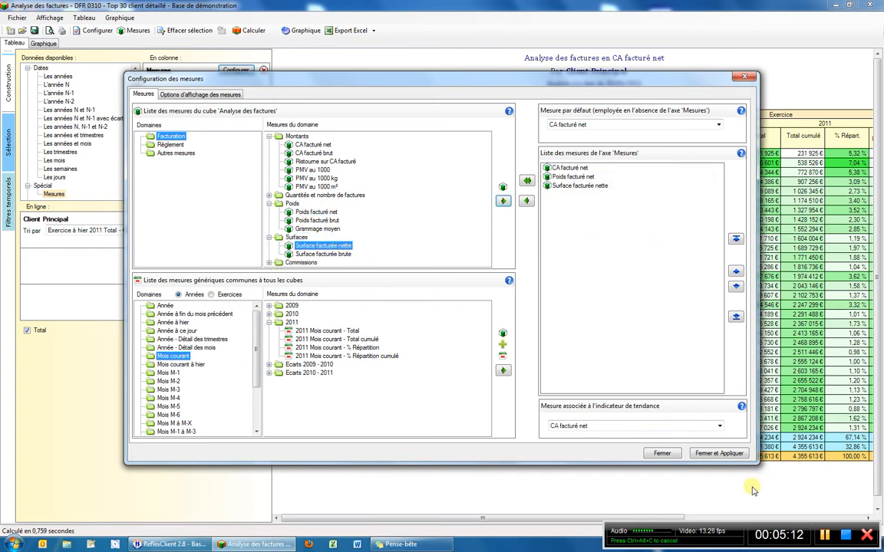
click(729, 454)
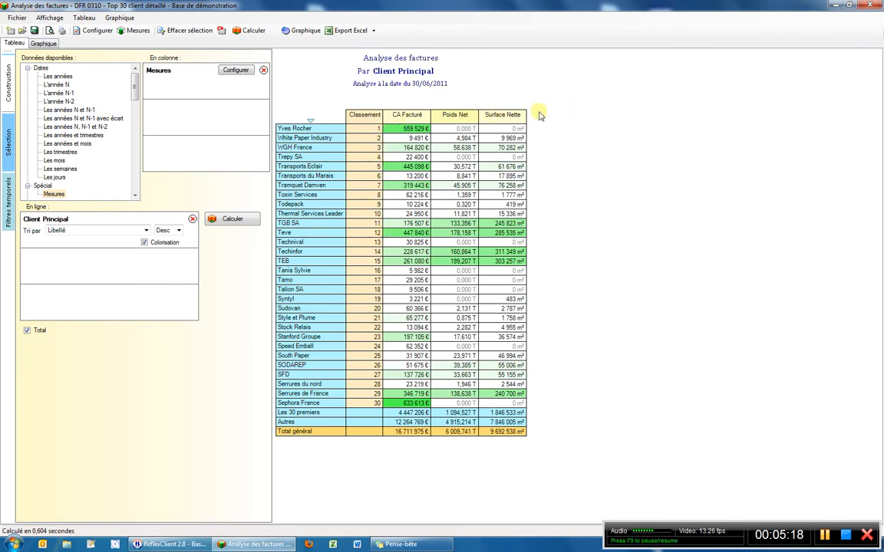
Step: Reopen the measure configuration, empty the Mesures axis, and add 2009 Total, 2010 Total and 2011 Total for CA facturé net in chronological order
click(229, 71)
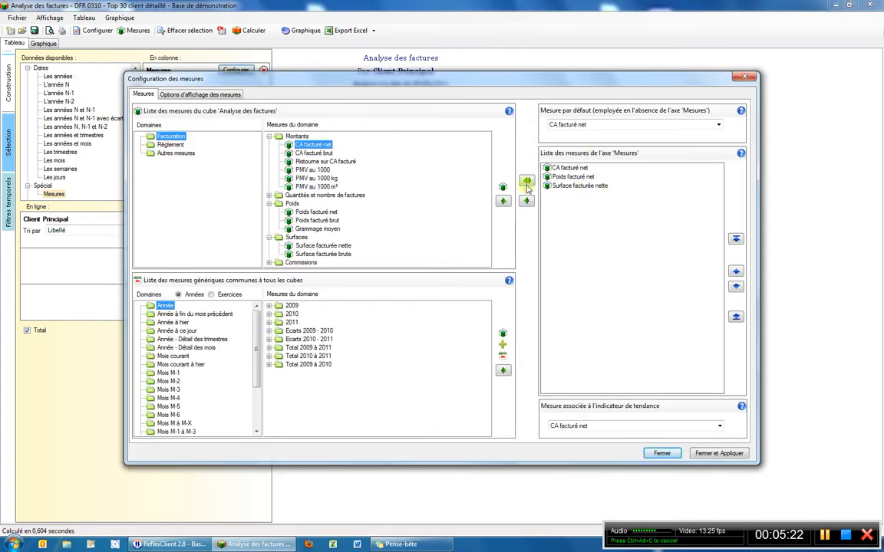
click(527, 184)
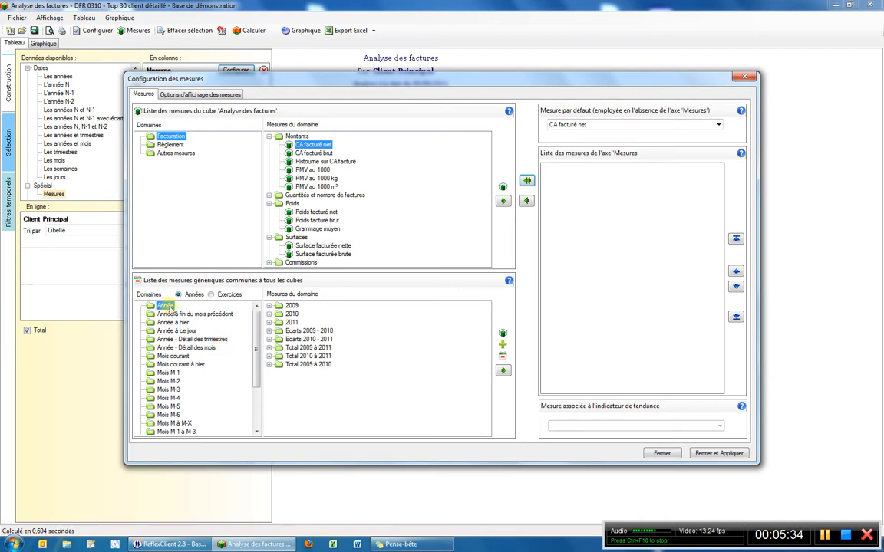
click(290, 322)
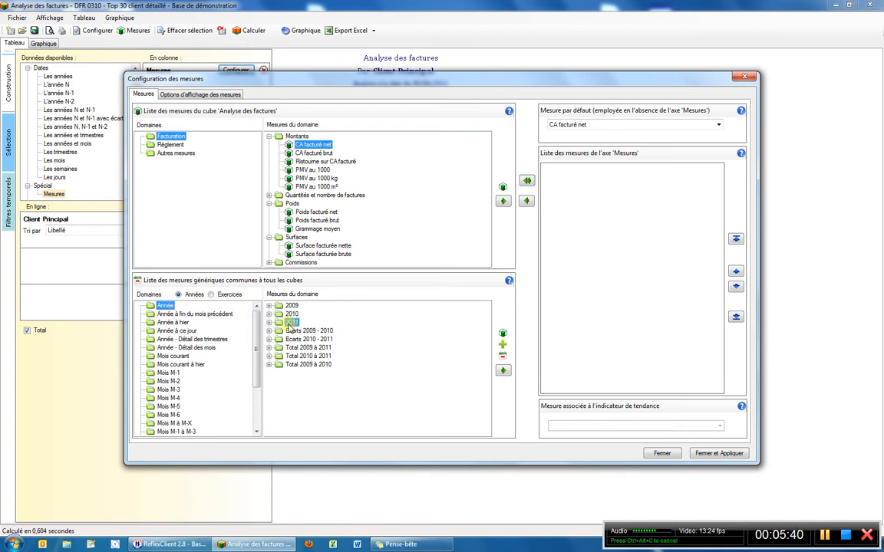
double_click(288, 324)
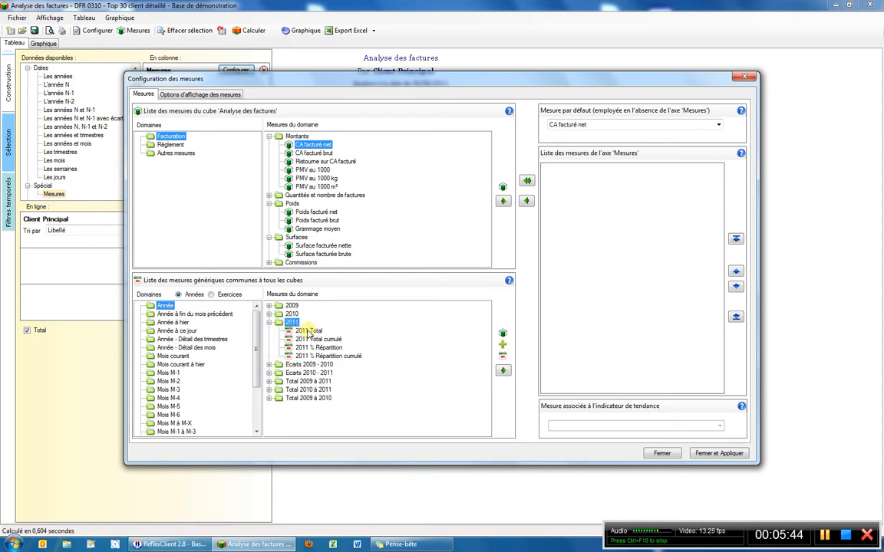
drag(308, 331, 580, 289)
double_click(291, 314)
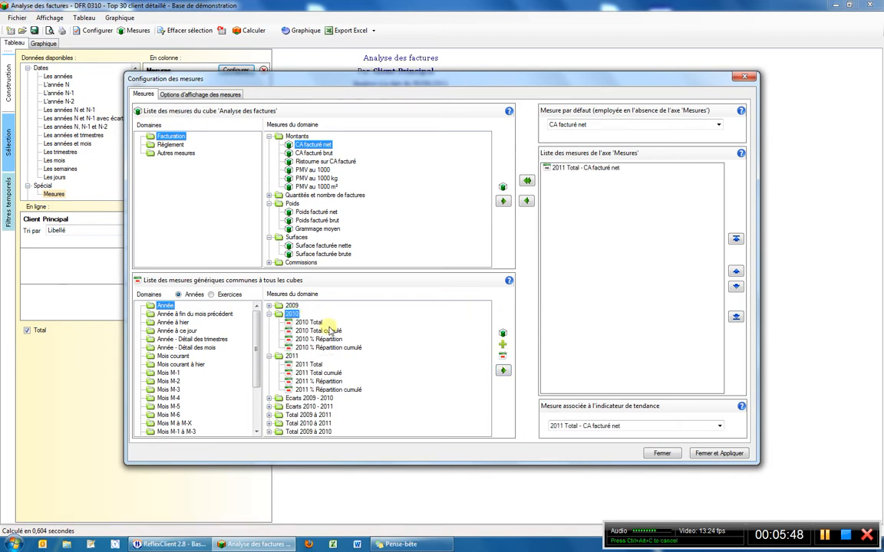
drag(316, 324, 602, 171)
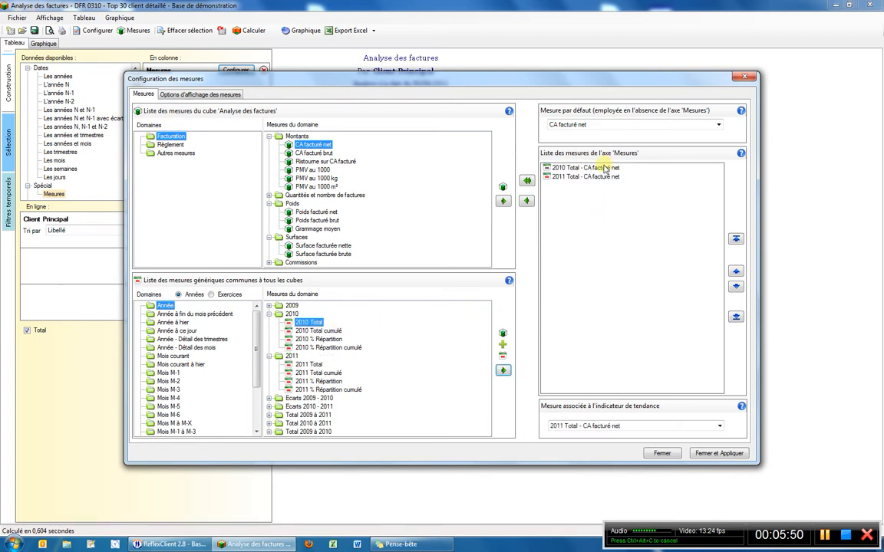
double_click(291, 306)
drag(308, 314, 546, 164)
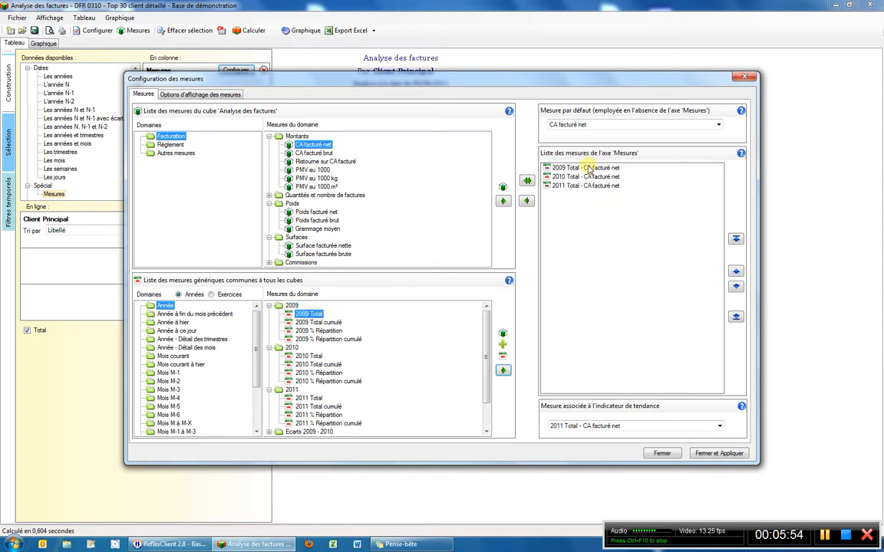
Step: Insert the 2010 à 2011 Ecart total and % Ecart total measures between 2010 Total and 2011 Total
click(270, 306)
click(269, 314)
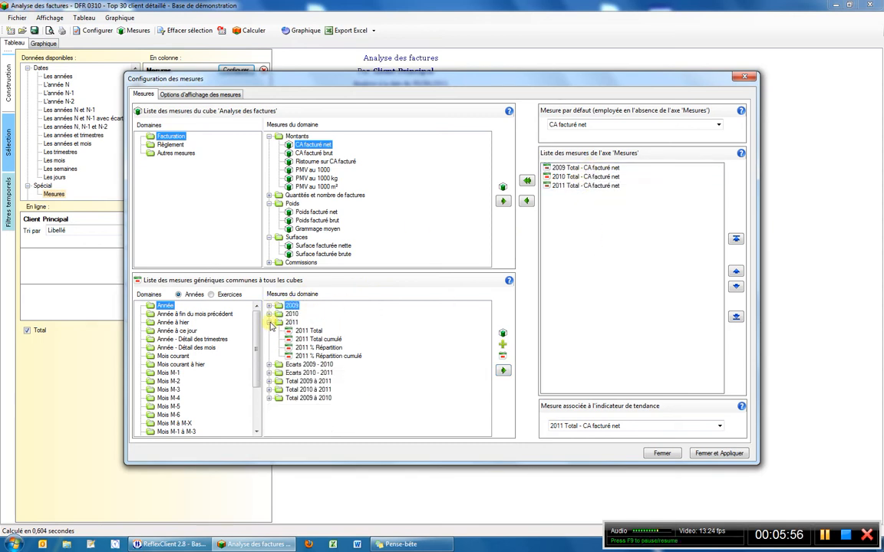
click(269, 323)
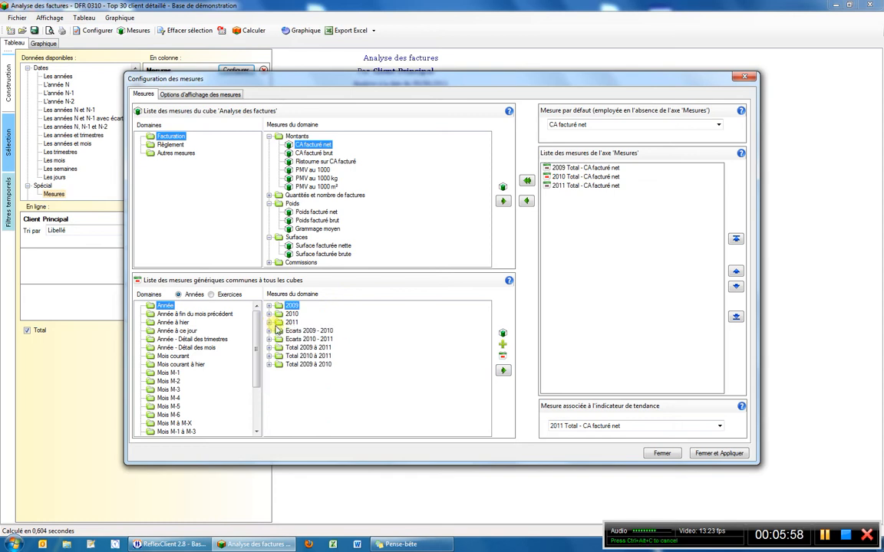
click(269, 339)
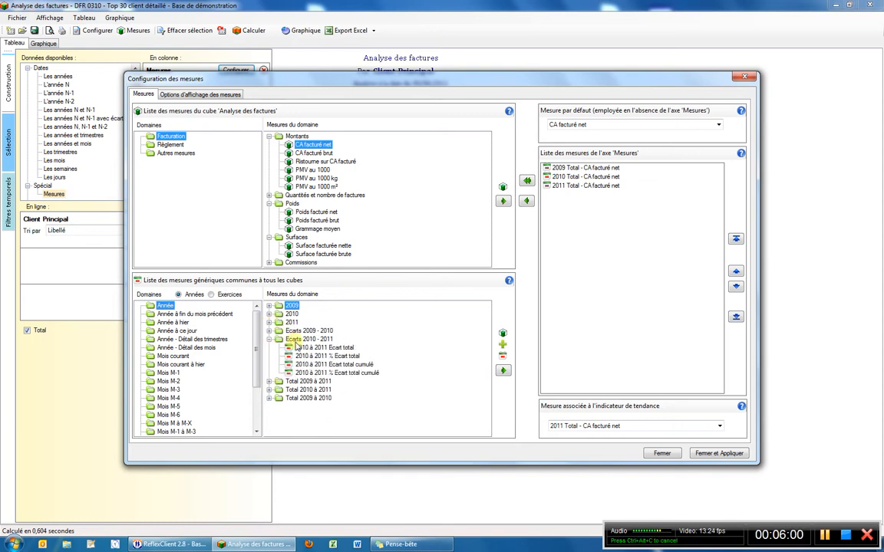
click(349, 348)
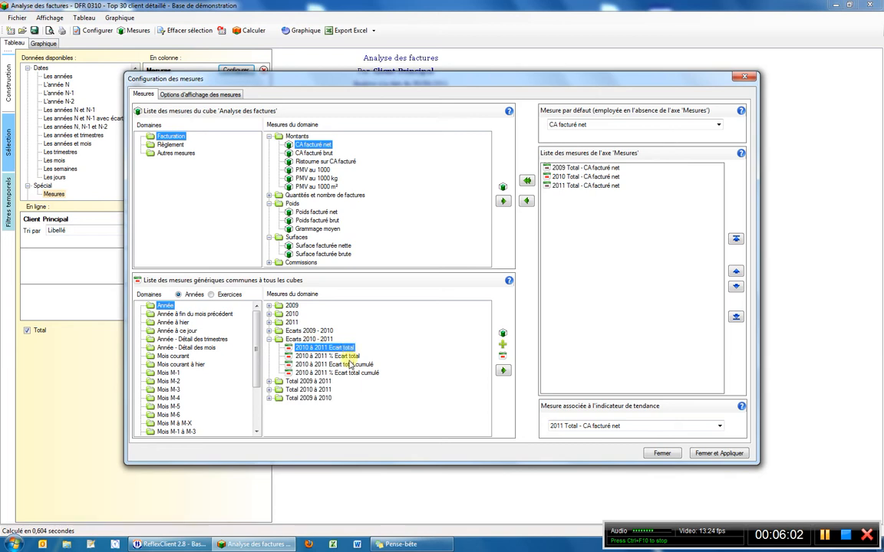
ctrl+click(344, 359)
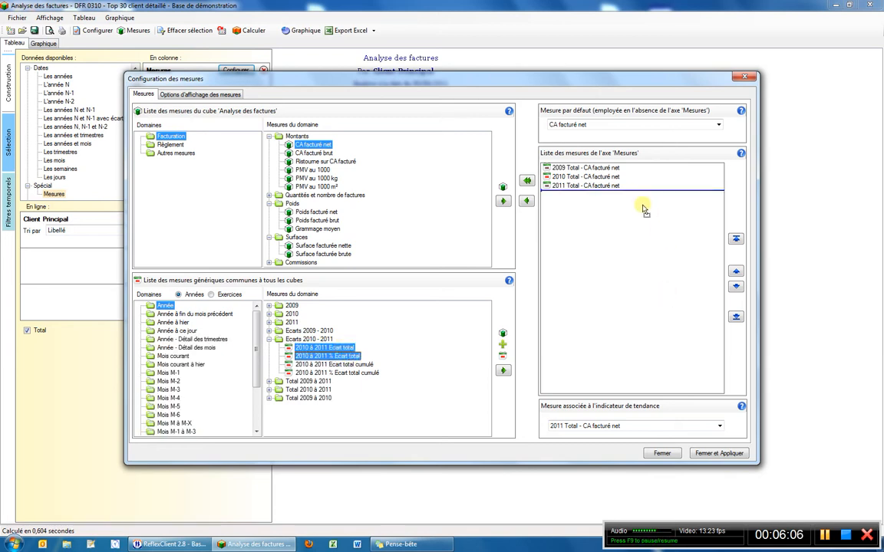
click(503, 370)
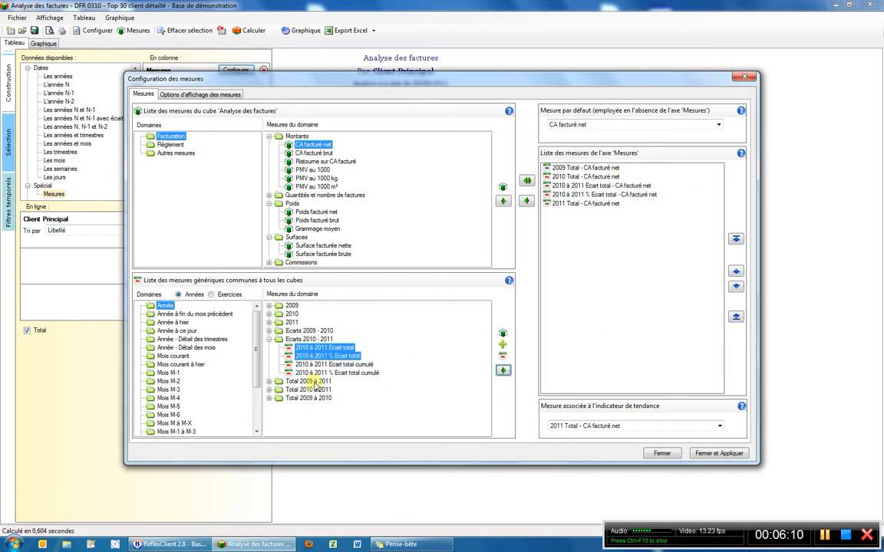
Step: Insert the 2009 à 2010 Ecart total and % Ecart total measures between 2009 Total and 2010 Total
double_click(307, 331)
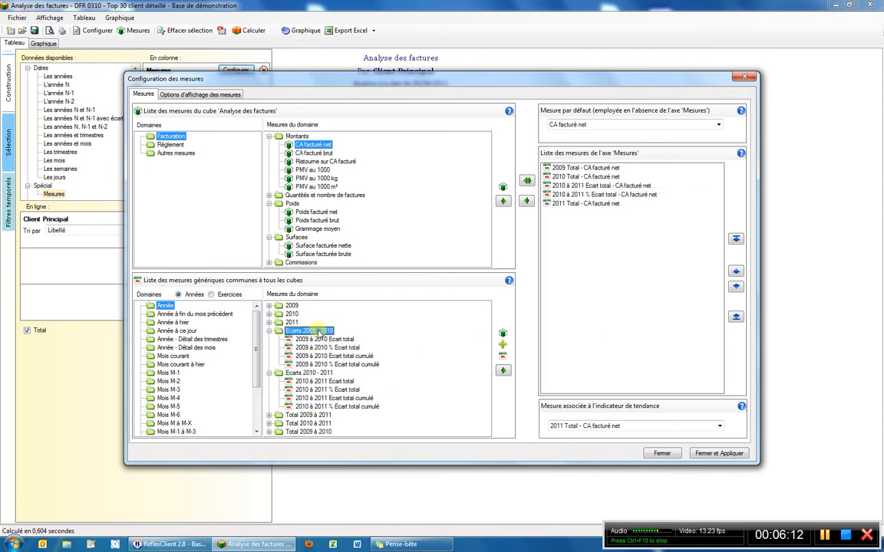
click(326, 340)
shift+click(326, 347)
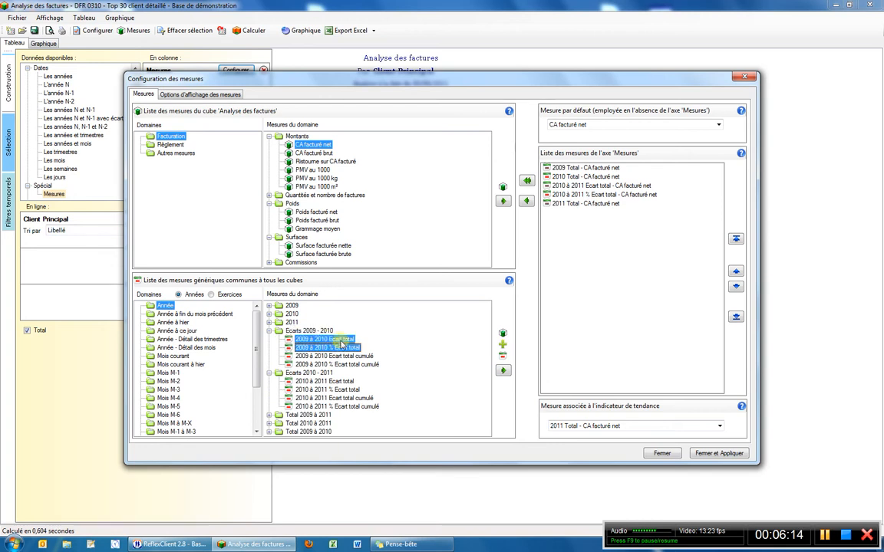
drag(326, 348, 591, 171)
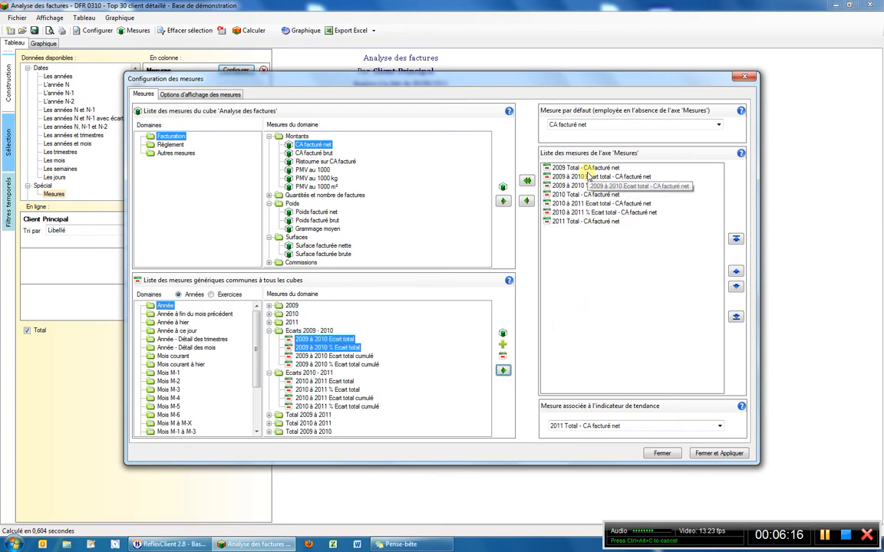
Step: Apply the configured measures to the cube and sort Client Principal by Année 2011 Total - CA Facturé
click(704, 452)
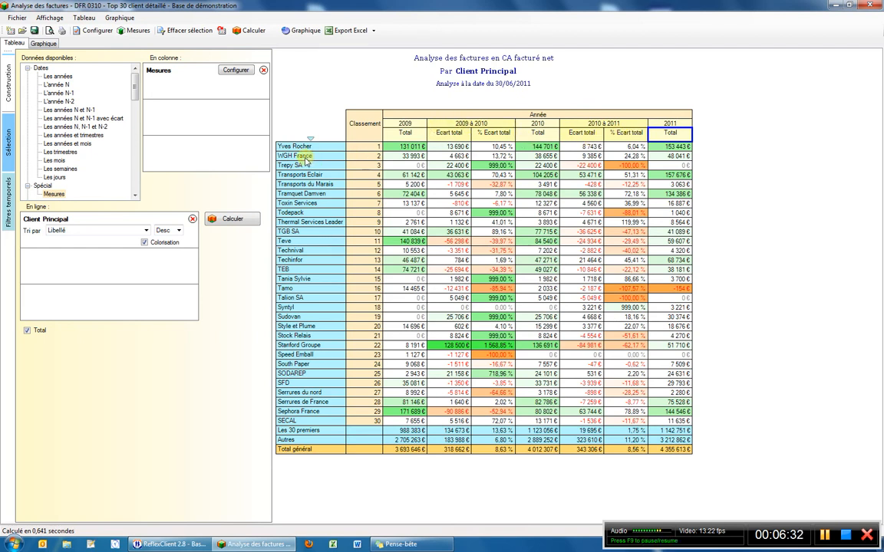
click(306, 159)
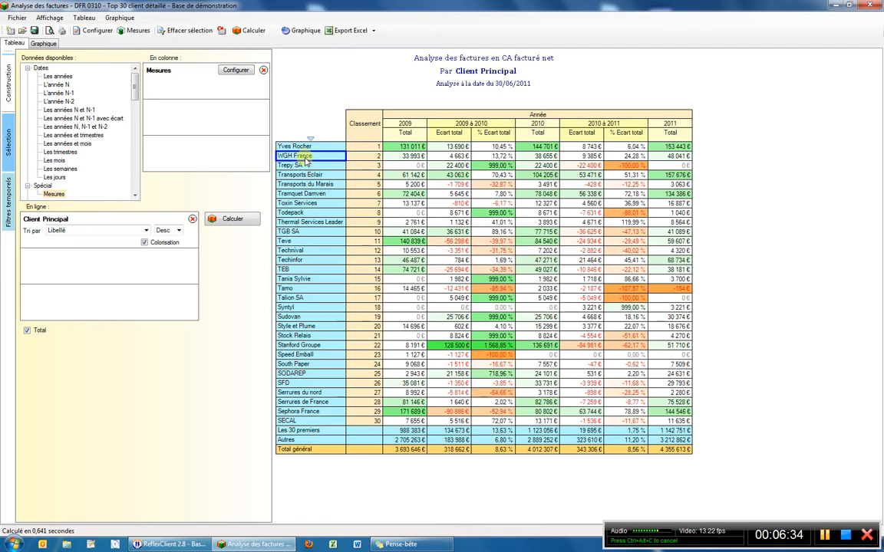
right_click(304, 158)
mouse_move(366, 257)
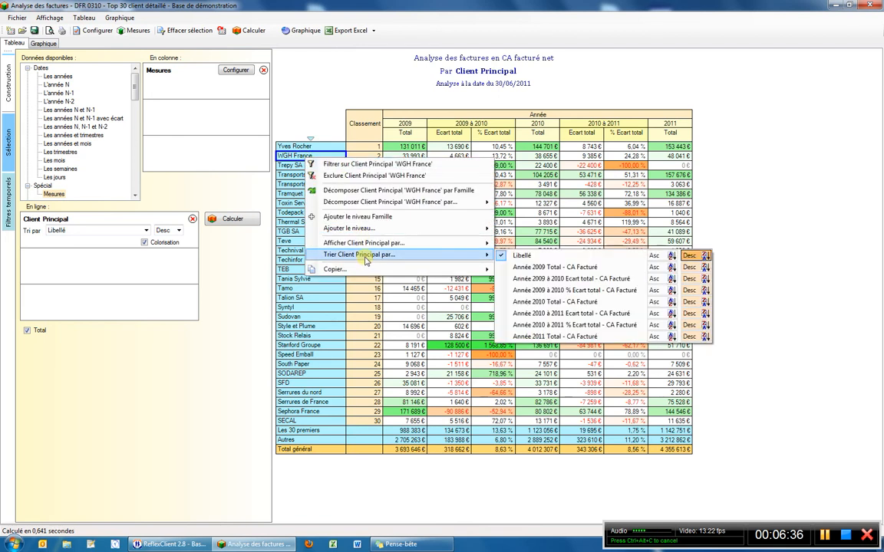
click(581, 339)
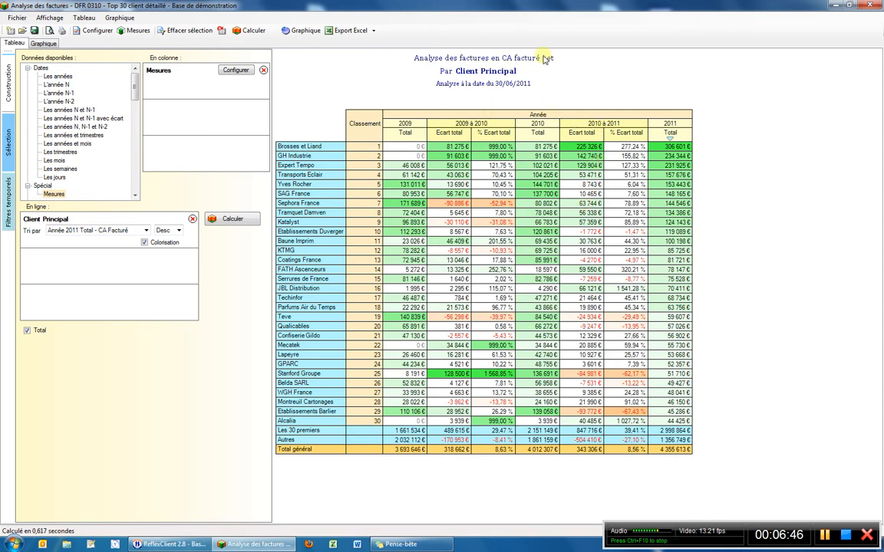
Step: Reopen the measure configuration, empty the Mesures axis, and select CA facturé net, PMV au 1000 kg and Poids facturé net together
click(505, 136)
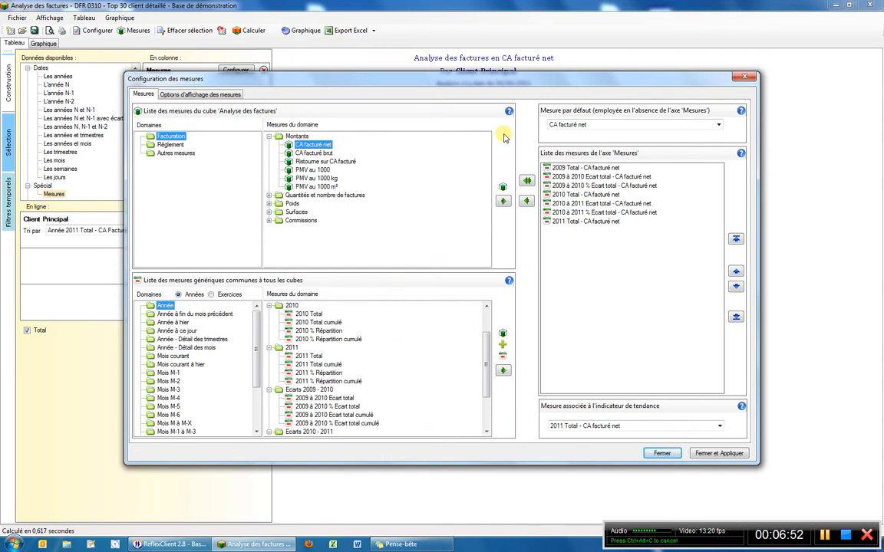
click(527, 181)
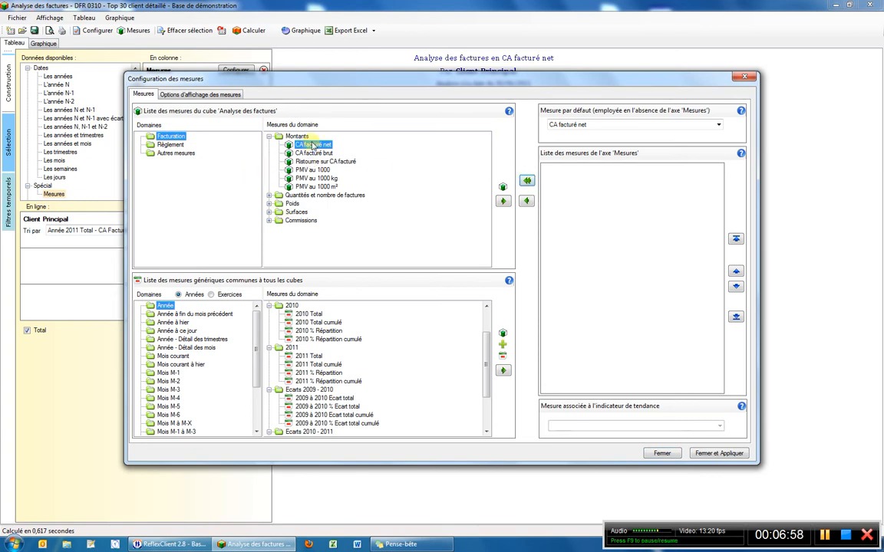
click(269, 204)
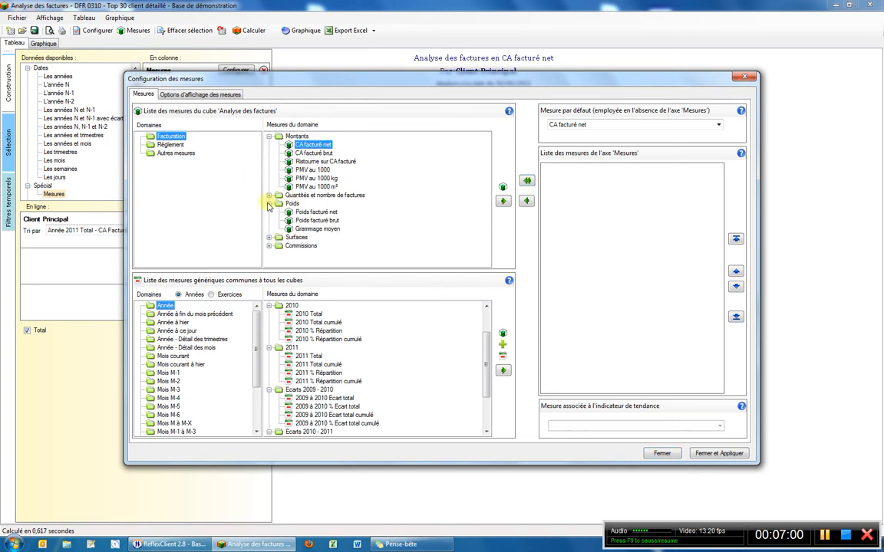
click(331, 212)
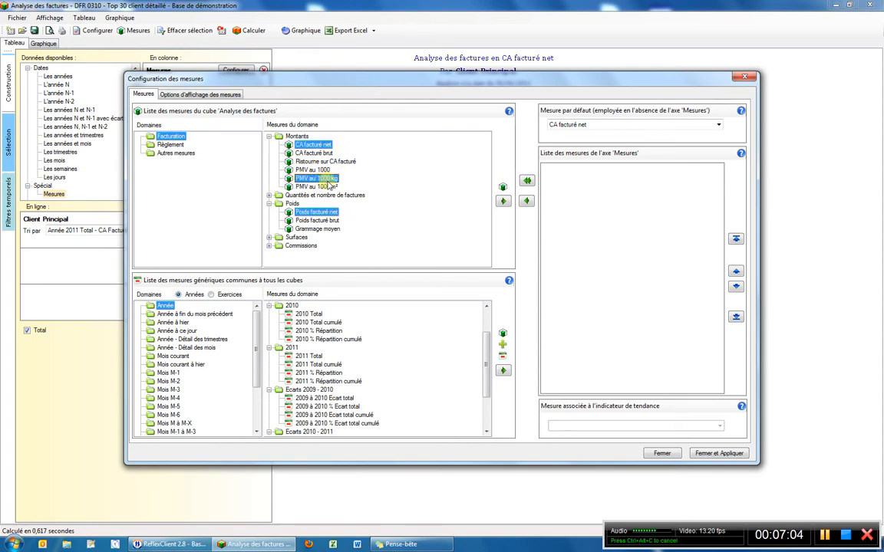
click(316, 178)
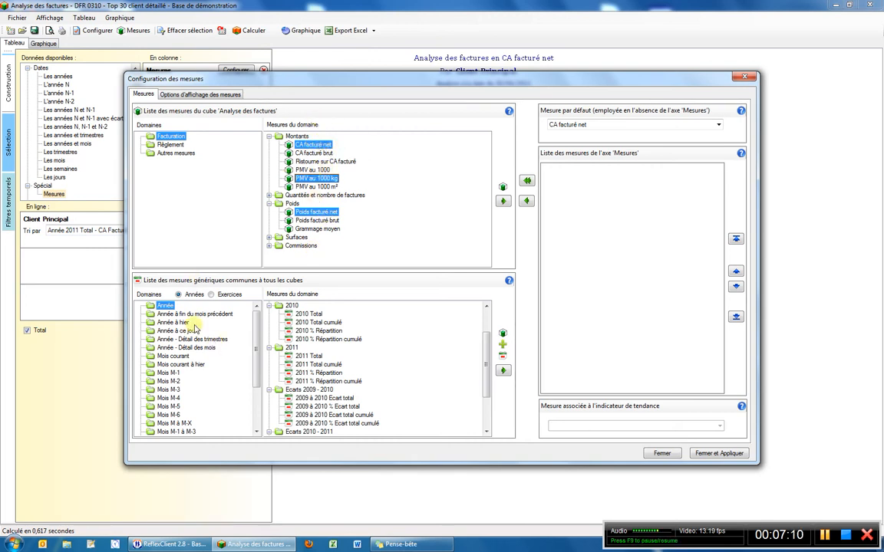
Step: Add 2009 Total, 2010 Total and 2011 Total for the three selected cube measures to the Mesures axis and apply them
click(310, 315)
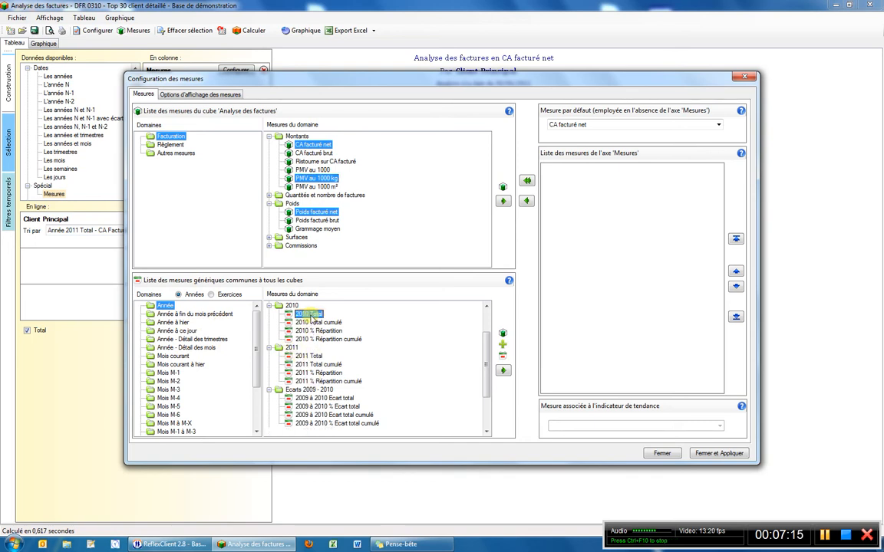
ctrl+click(310, 356)
drag(485, 362, 486, 347)
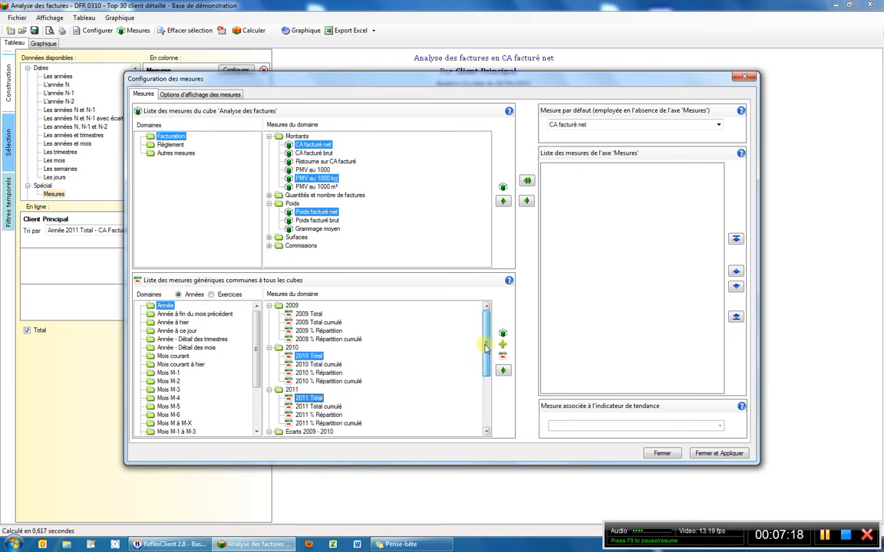
ctrl+click(298, 316)
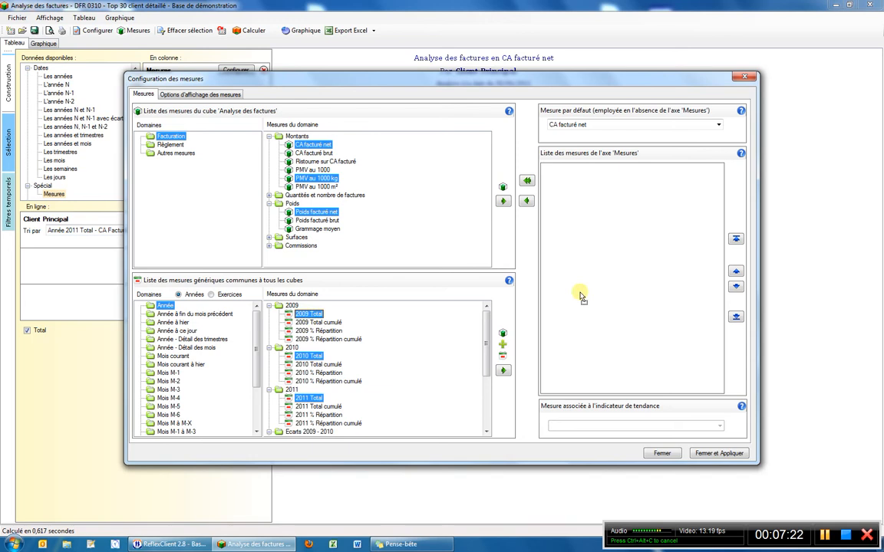
drag(300, 315, 579, 293)
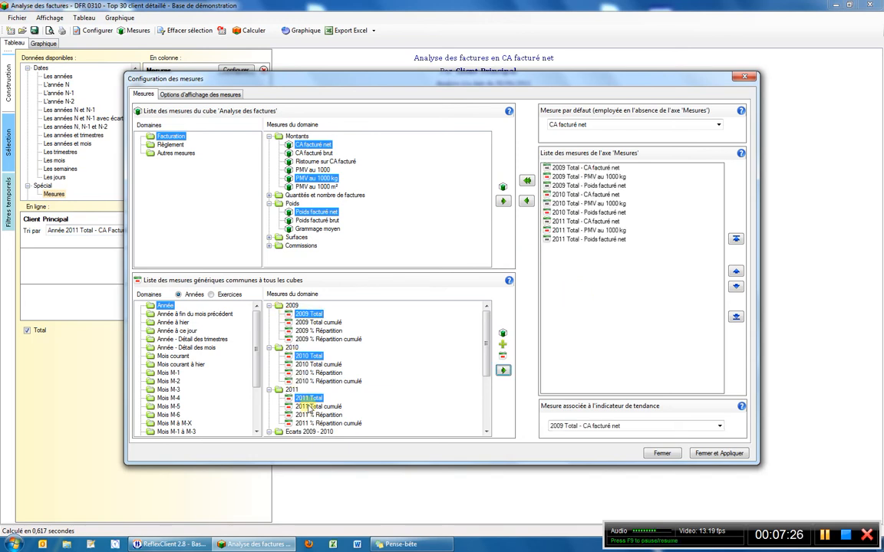
click(712, 455)
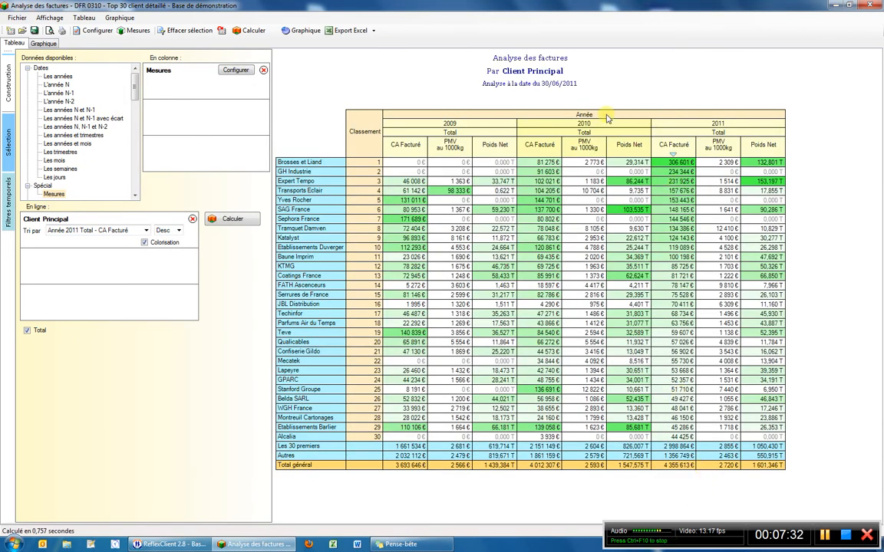
click(718, 124)
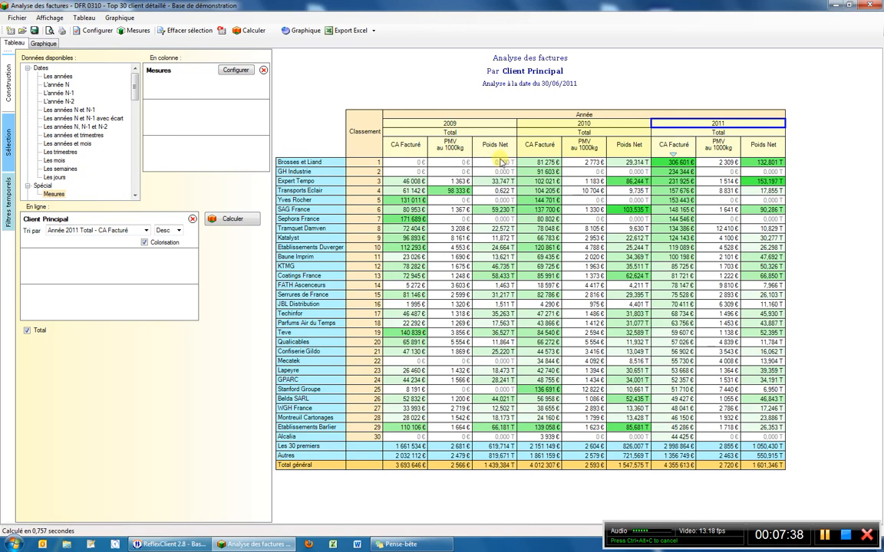
Step: Reduce the column width in the cube's general display options and apply the change
click(92, 32)
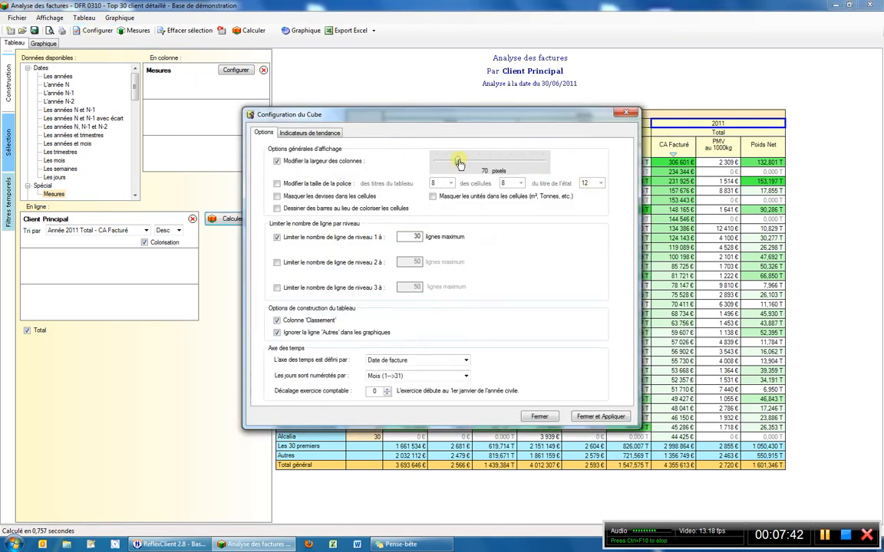
drag(459, 163, 445, 162)
click(597, 417)
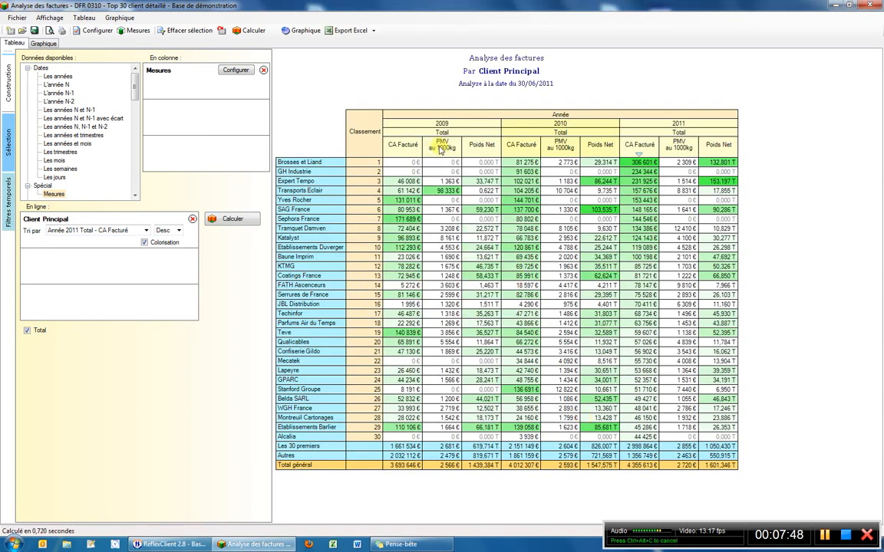
Step: Insert 2011 Mois courant - Total for CA facturé net, PMV au 1000 kg and Poids facturé net at the start of the Mesures axis
double_click(440, 149)
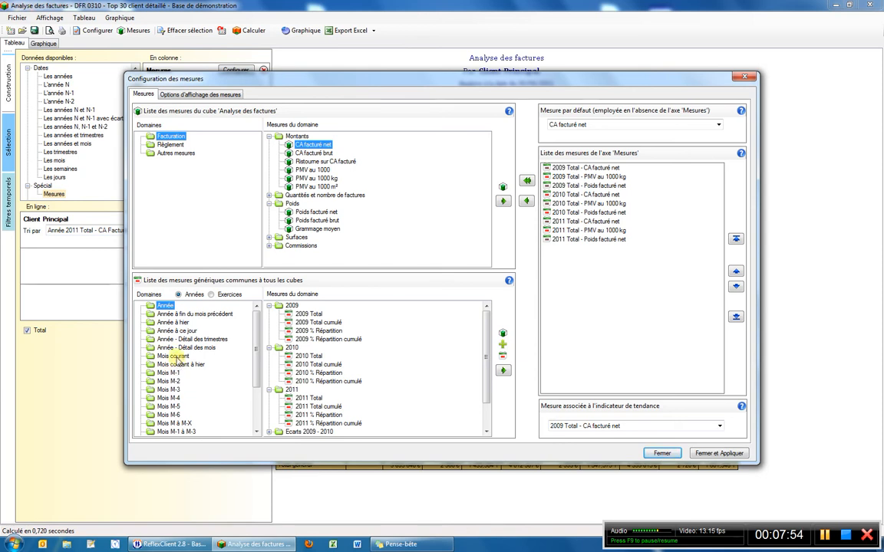
ctrl+click(314, 213)
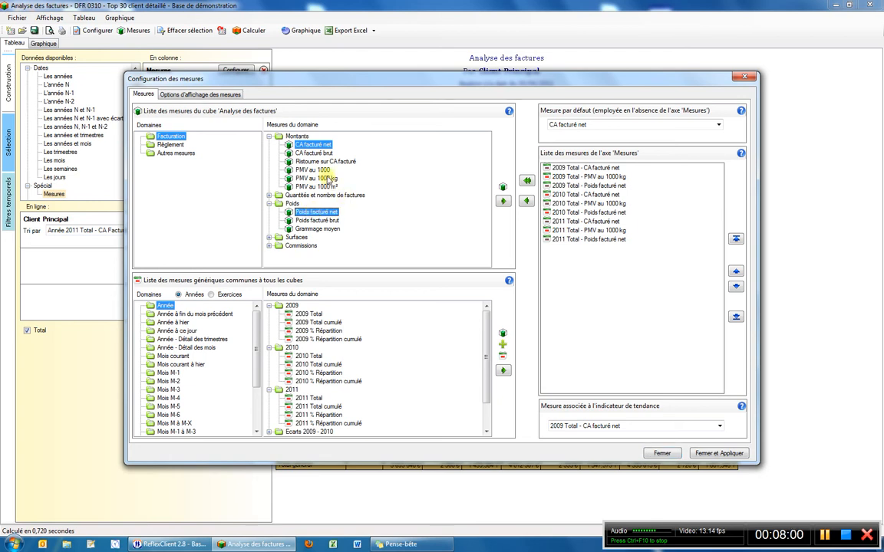
ctrl+click(316, 178)
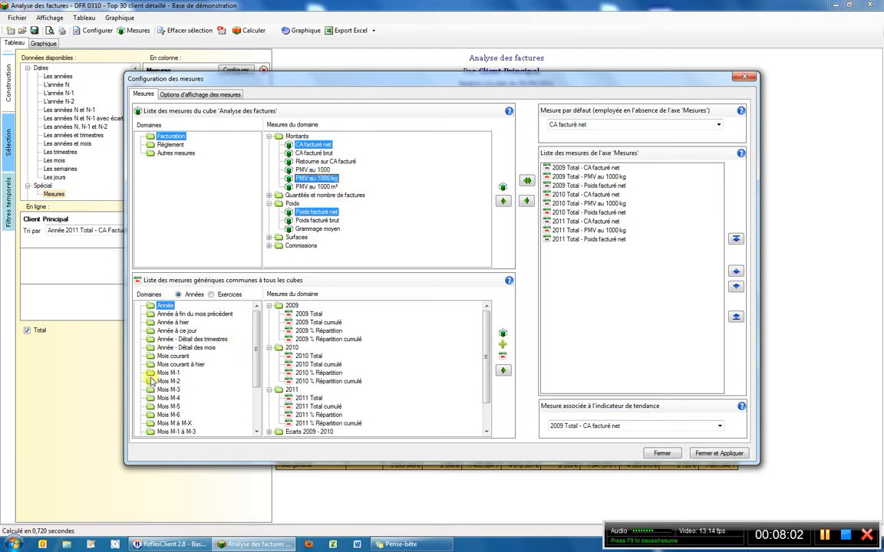
click(170, 356)
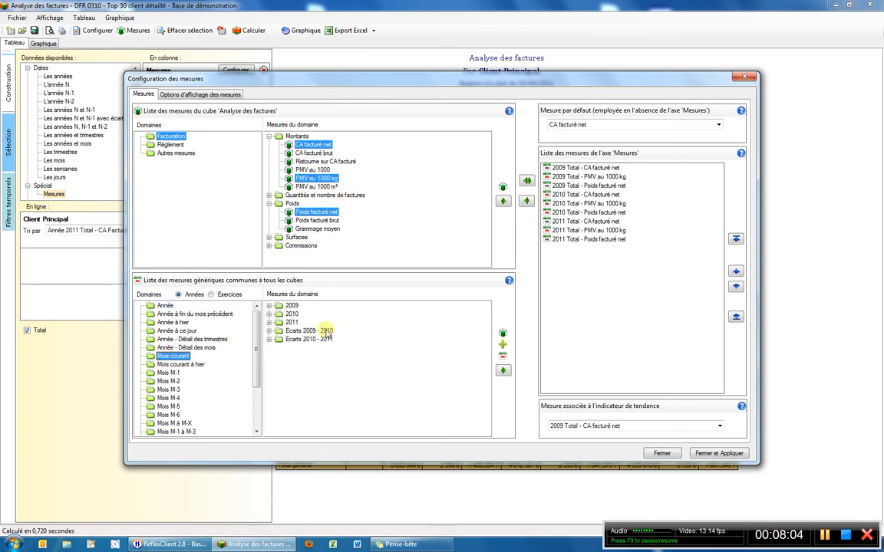
click(269, 322)
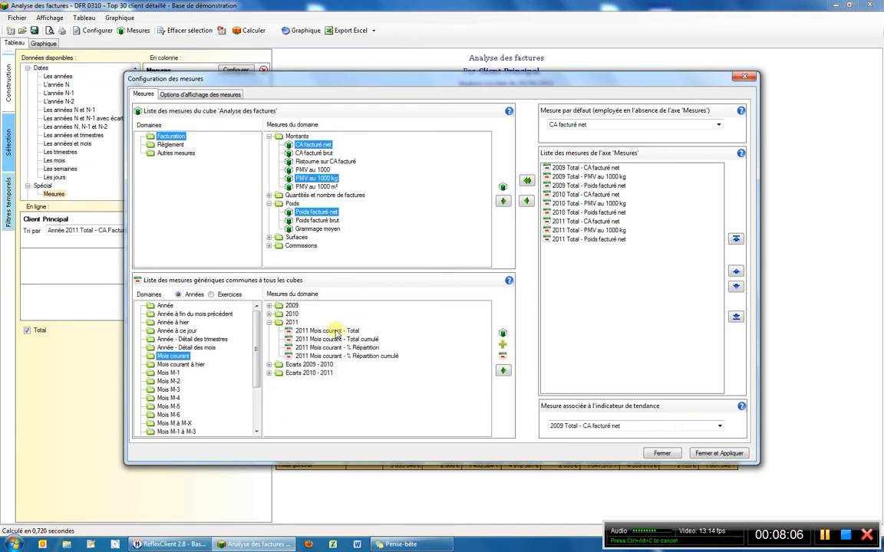
drag(336, 332, 562, 170)
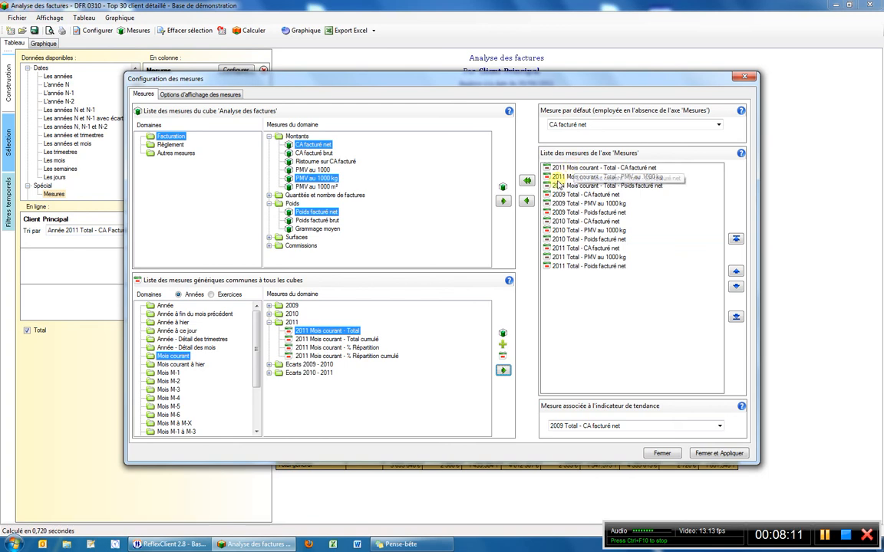
Step: Append the 2011 Mois courant % Répartition and % Répartition cumulé measures for CA facturé net only, and apply the configuration
click(321, 146)
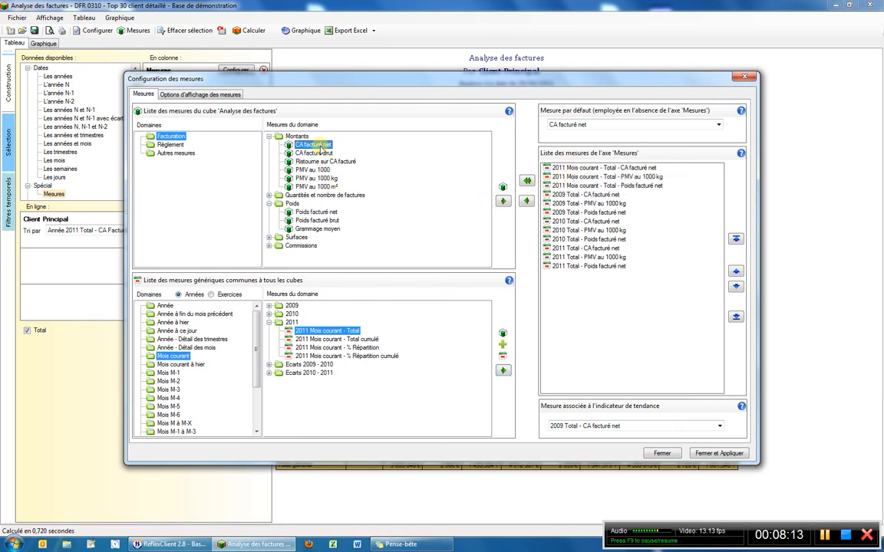
click(368, 349)
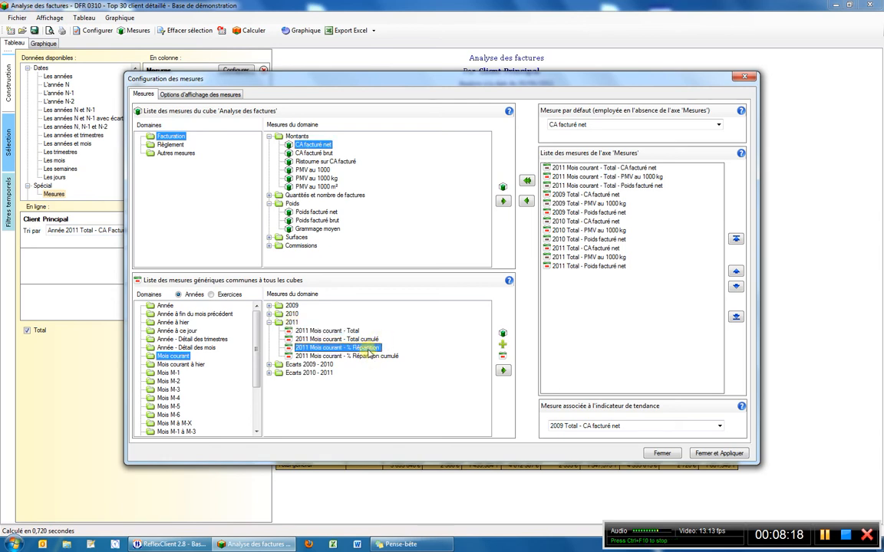
click(372, 358)
drag(372, 350, 618, 332)
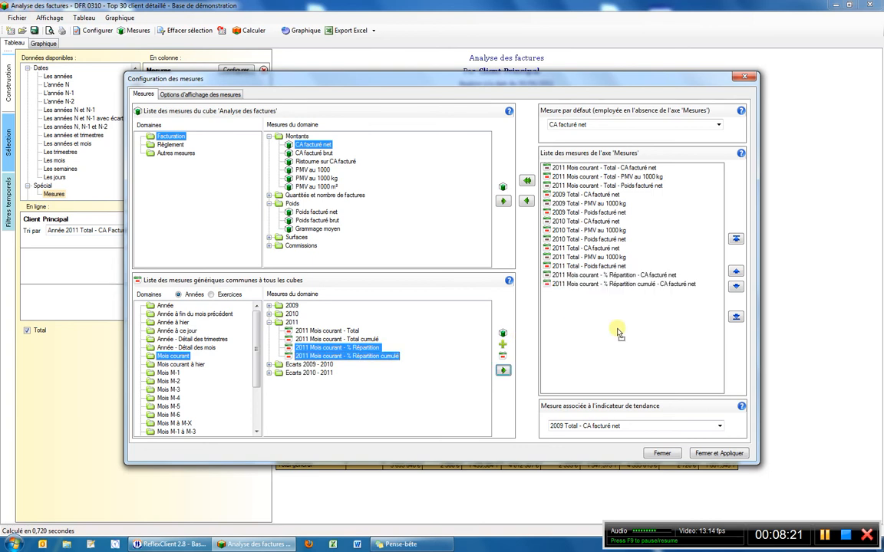
click(710, 453)
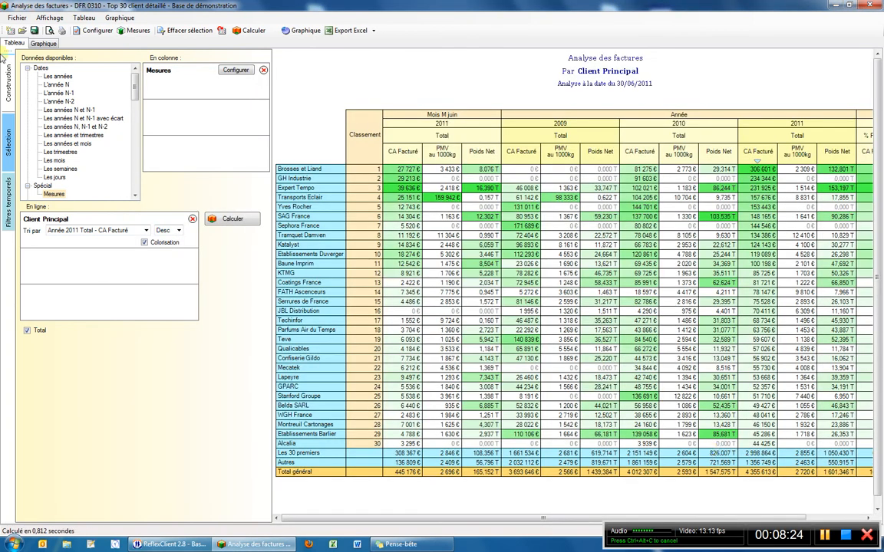
Step: Hide the construction pane and examine the month and year column groups and the % Répartition columns, including the 20th-ranked client's cumulative share
click(9, 86)
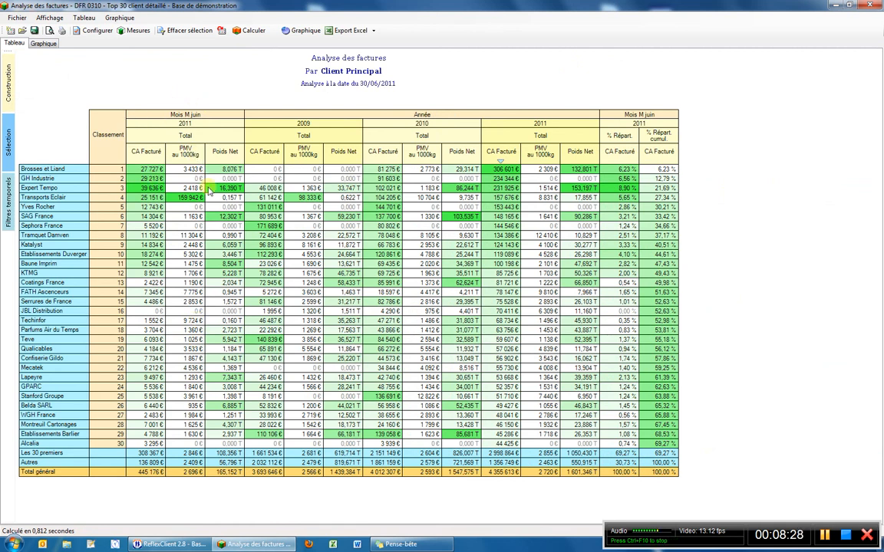
click(157, 117)
click(375, 116)
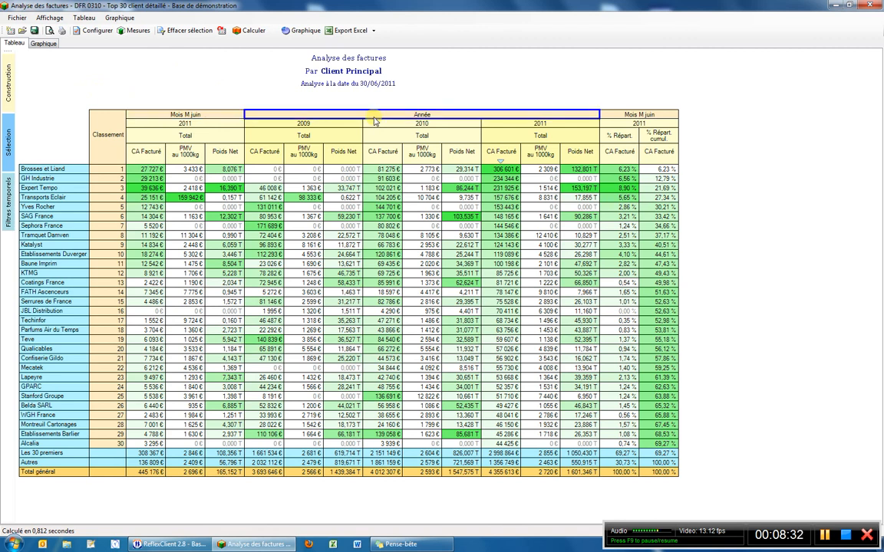
click(659, 115)
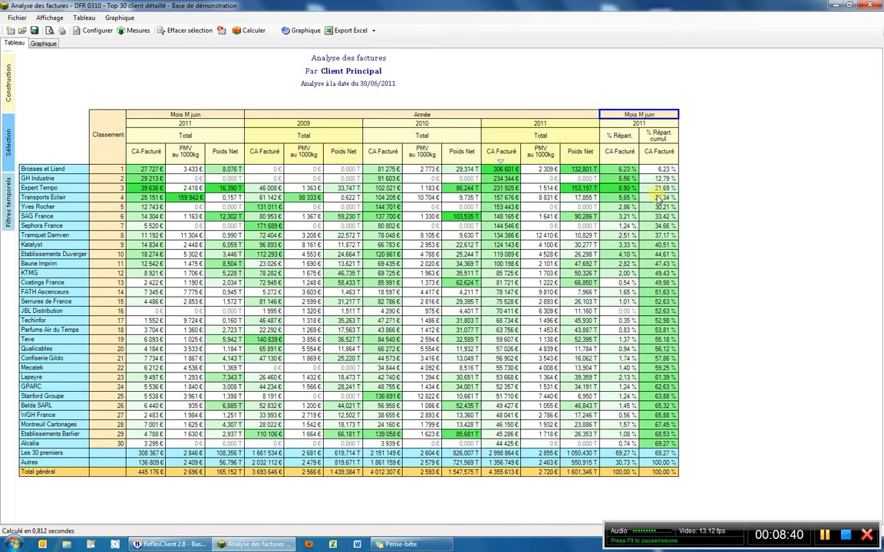
click(50, 169)
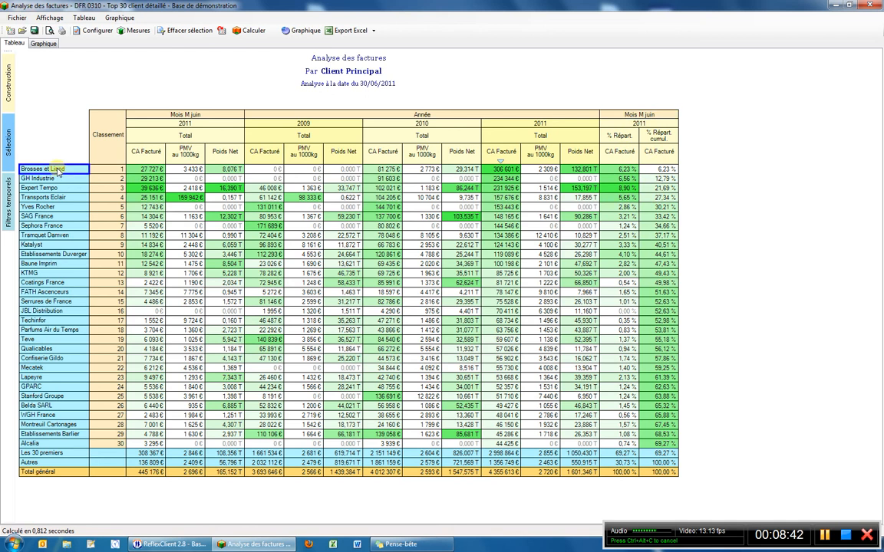
click(613, 151)
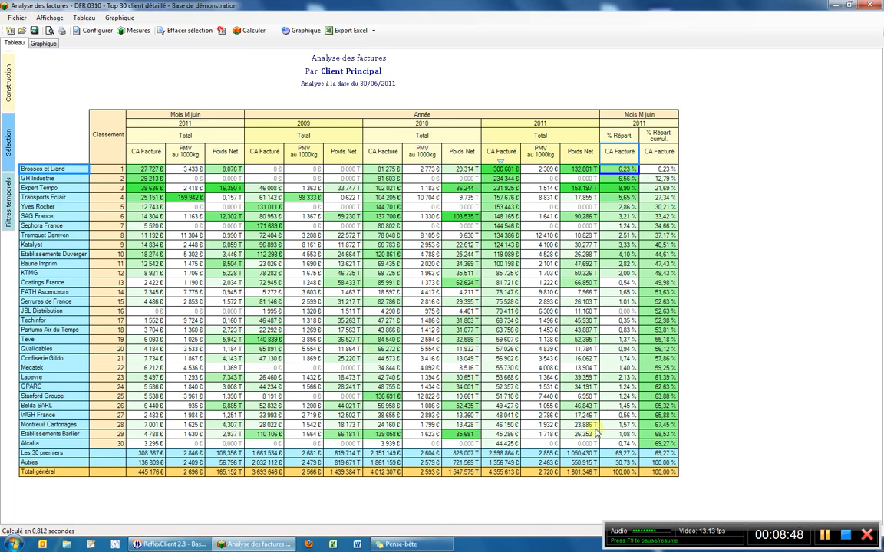
click(106, 348)
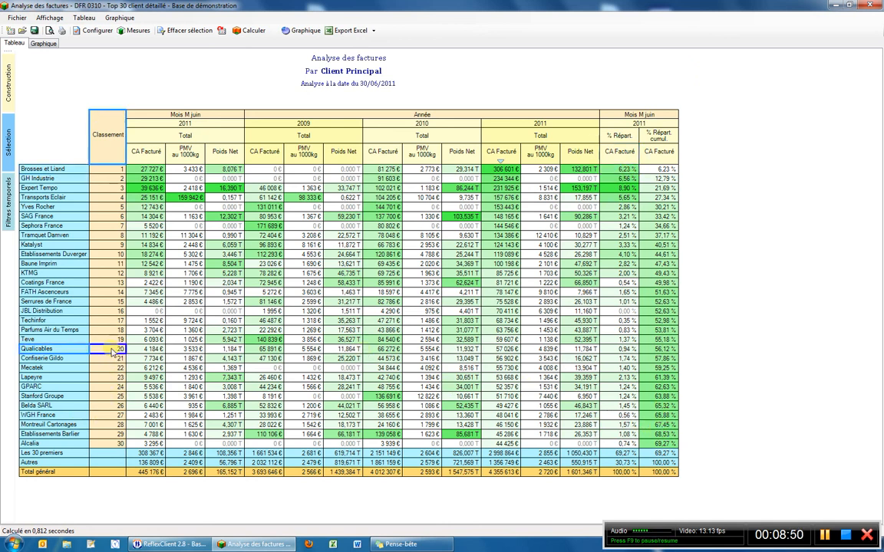
click(675, 349)
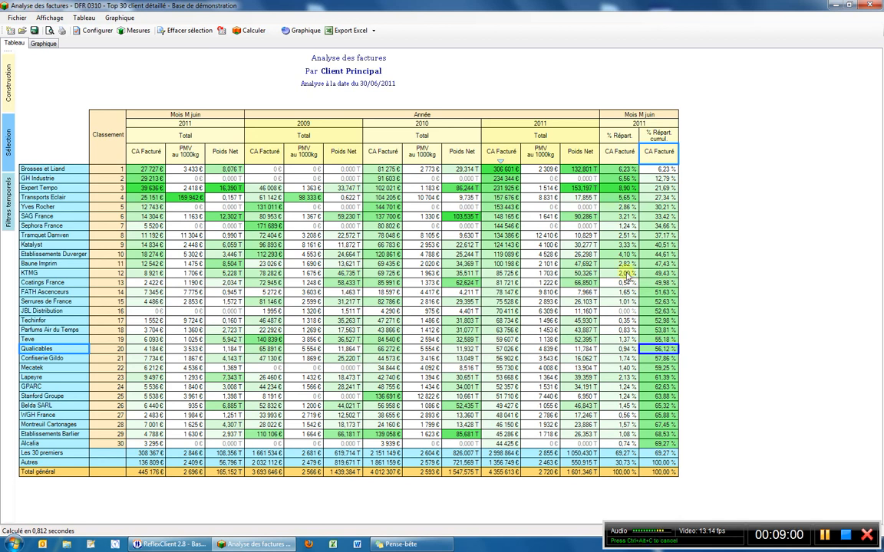
Step: Export the cube table as an Excel workbook named DFR 0310 - Top 30 client détaillé.xlsx to the Bureau folder
click(374, 31)
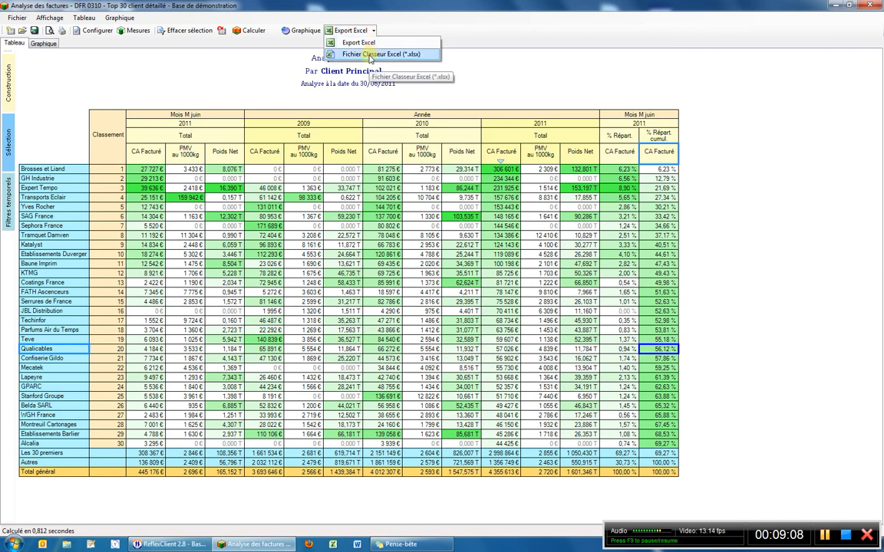
click(369, 56)
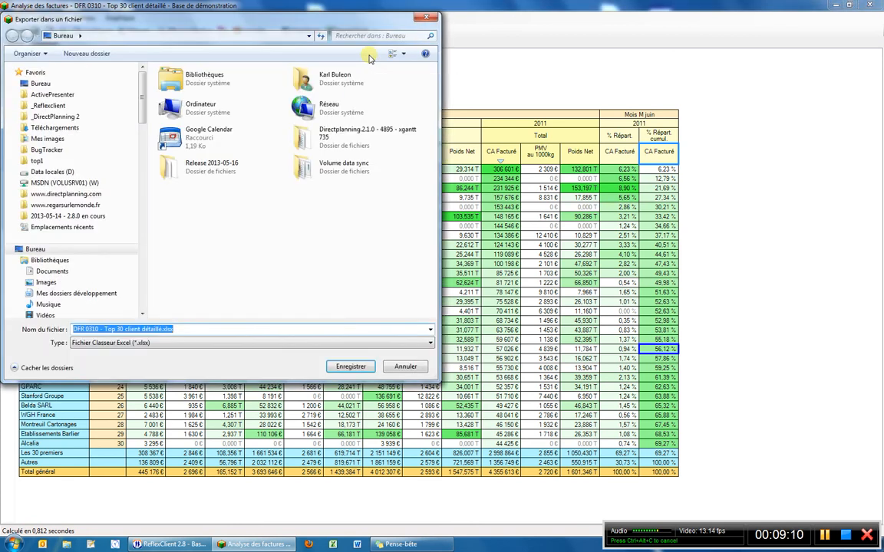
click(36, 84)
click(351, 366)
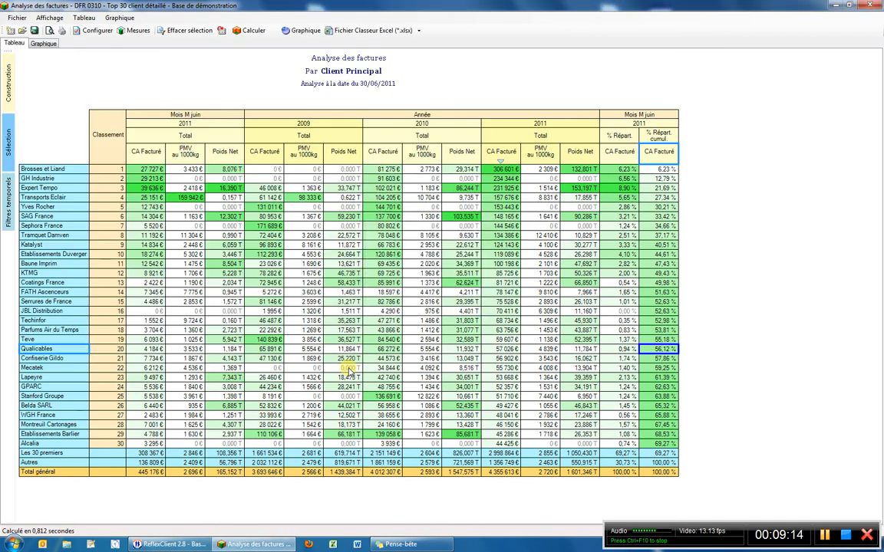
Step: Minimize the open windows, move the exported workbook to a free area of the desktop and open it in Excel
click(832, 6)
click(832, 5)
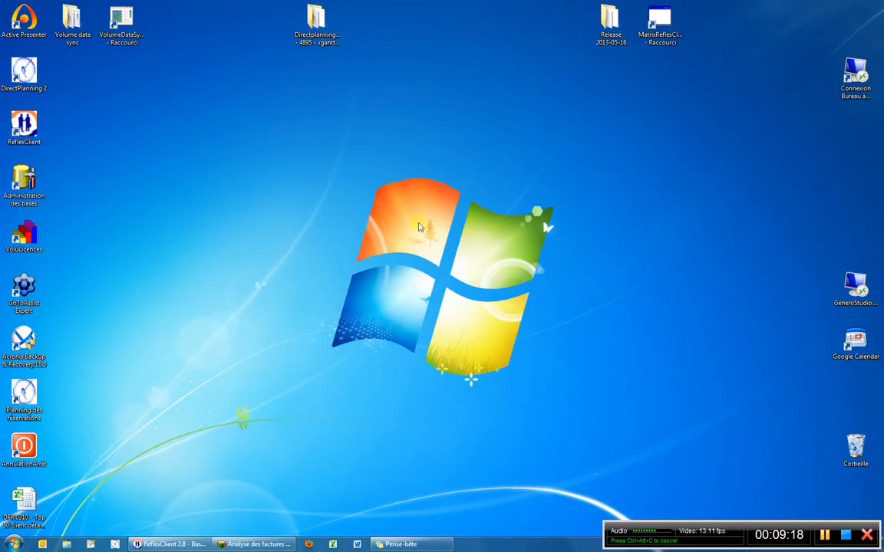
drag(23, 500, 237, 200)
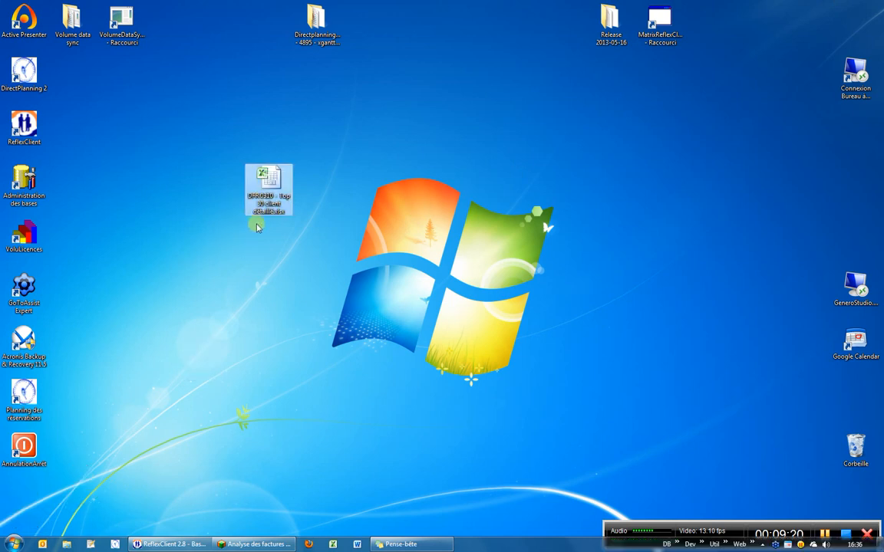
double_click(268, 185)
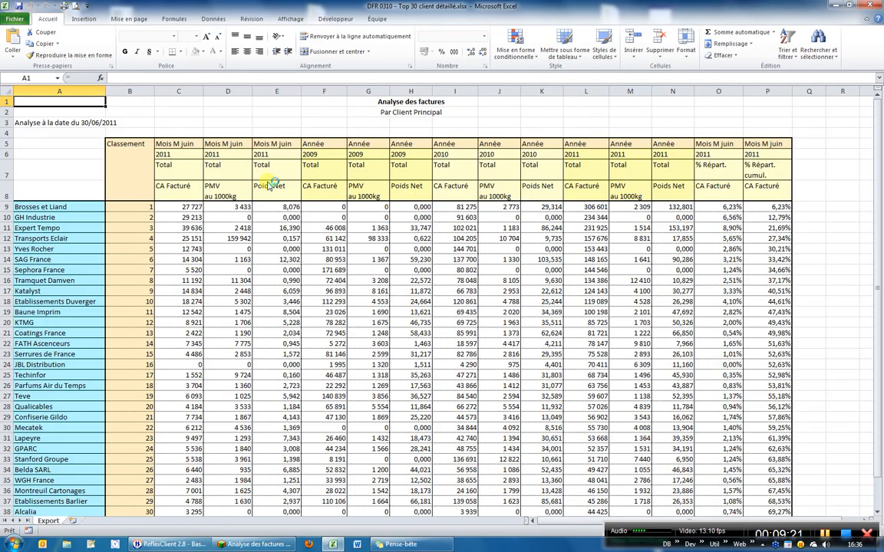
Step: Examine the client rows and measure columns of the exported worksheet, then close Excel
click(280, 278)
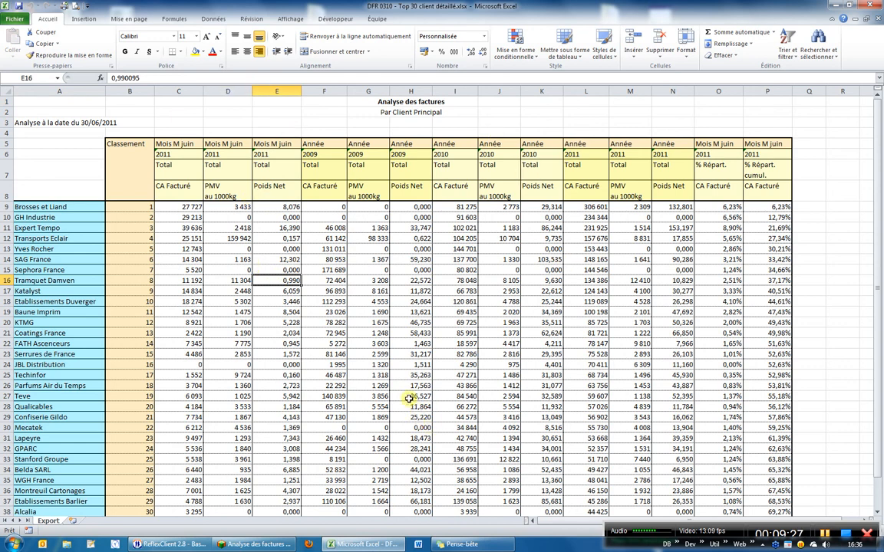
scroll(405, 394, down, 2)
scroll(409, 399, up, 2)
scroll(409, 398, down, 2)
scroll(409, 398, up, 2)
click(871, 6)
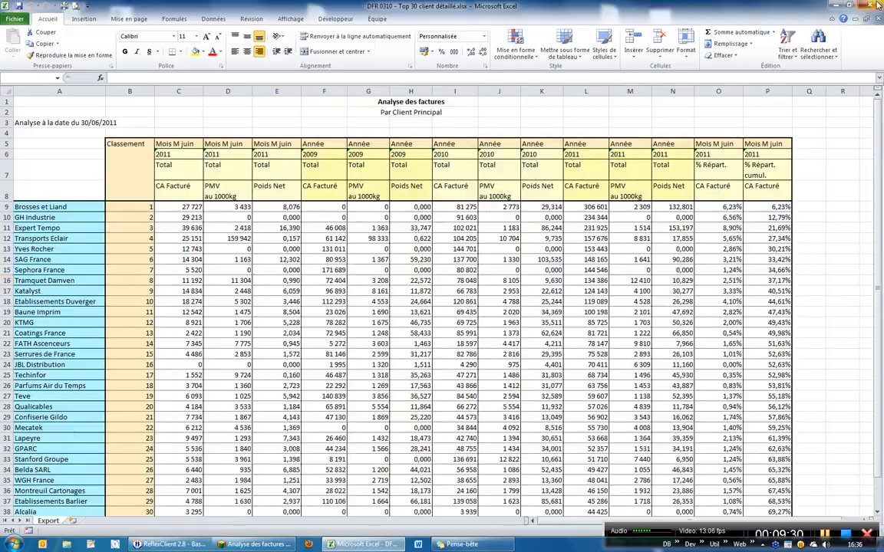